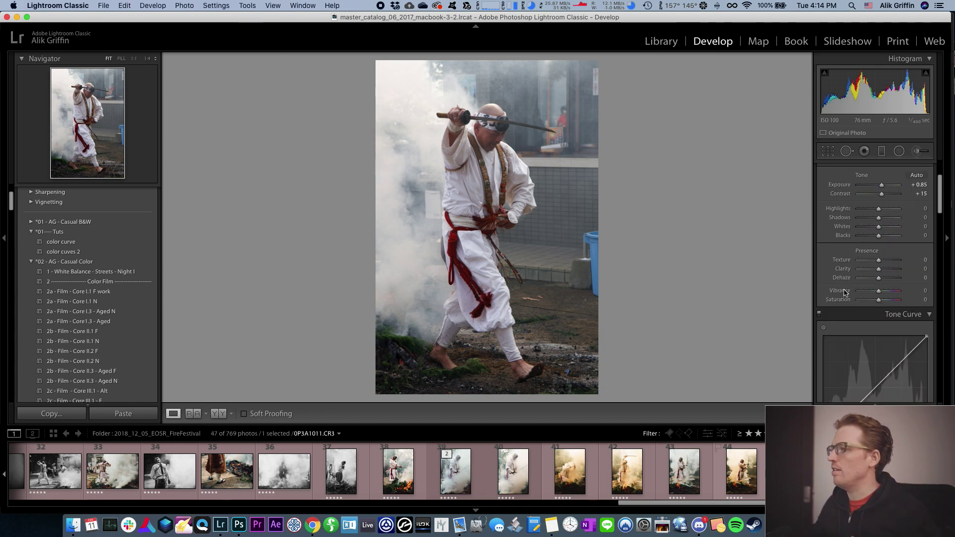
Add a midpoint to the RGB tone curve and pull a shadow point down to about 24.3 / 16.9 %
scroll(843, 291, "down", 5)
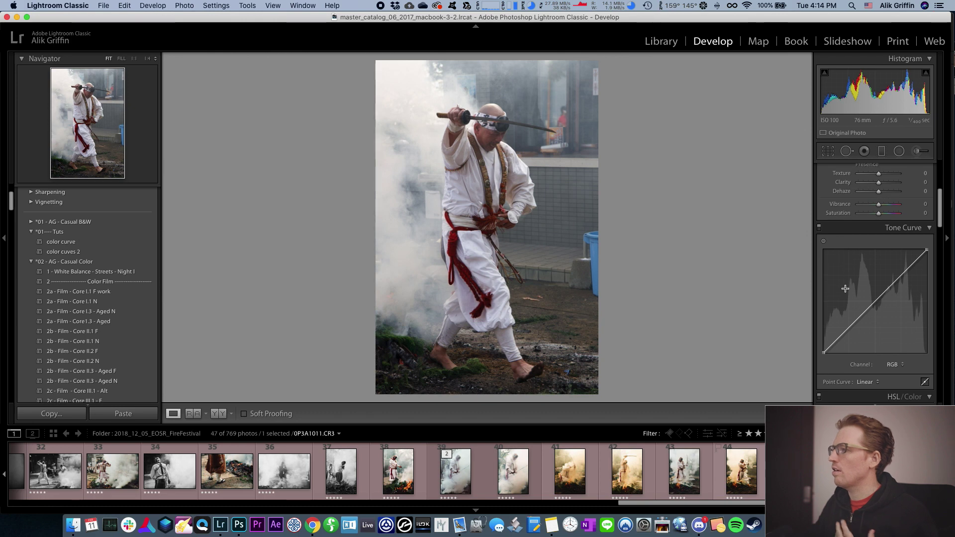
scroll(845, 288, "up", 3)
scroll(860, 313, "down", 2)
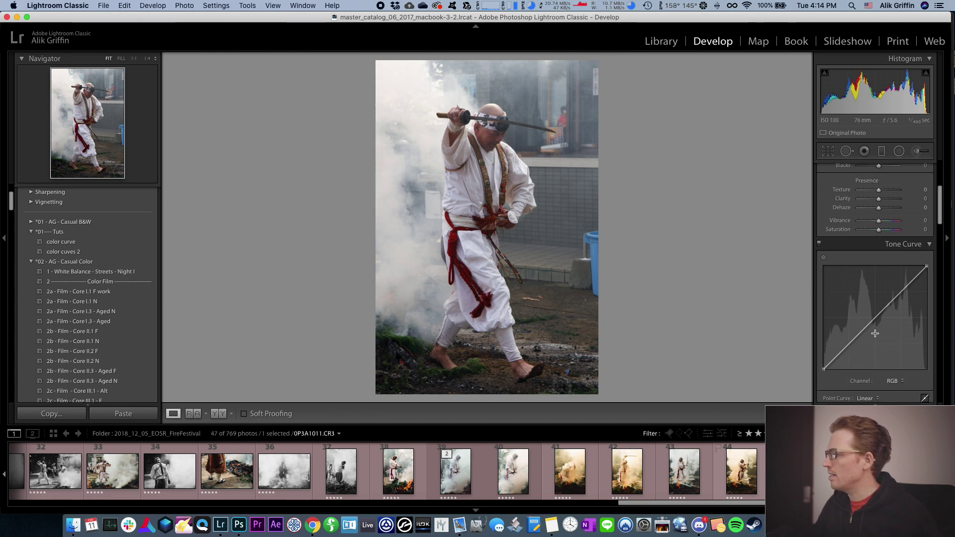
left_click(874, 317)
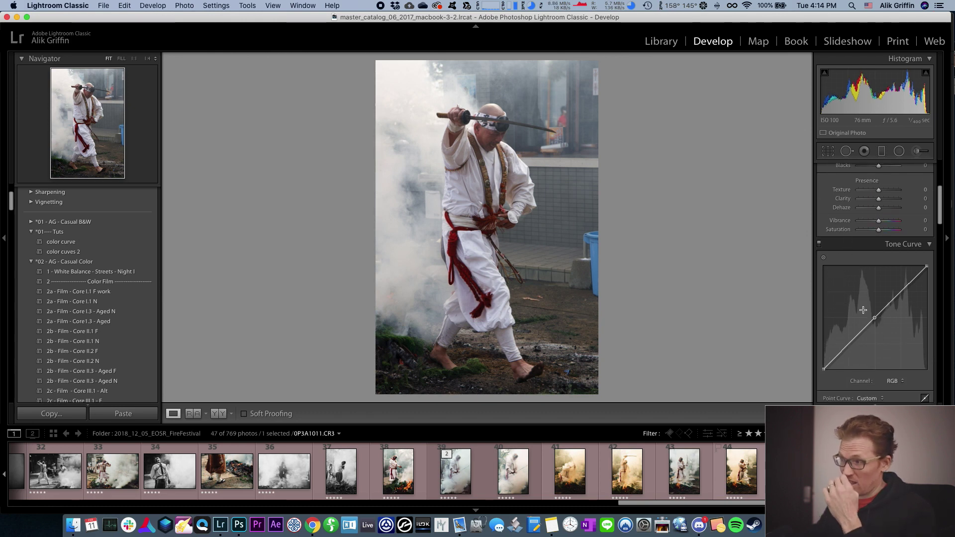
scroll(848, 304, "down", 1)
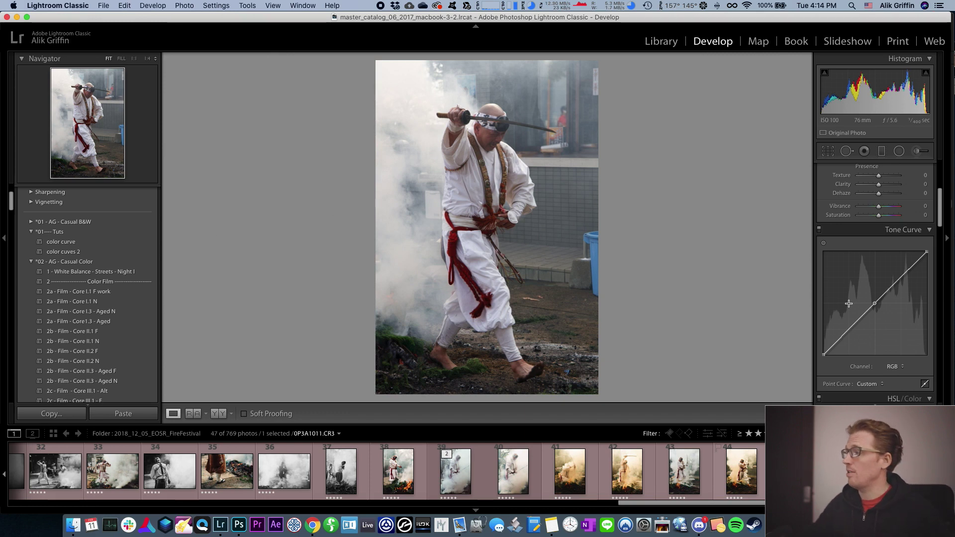
scroll(865, 293, "up", 4)
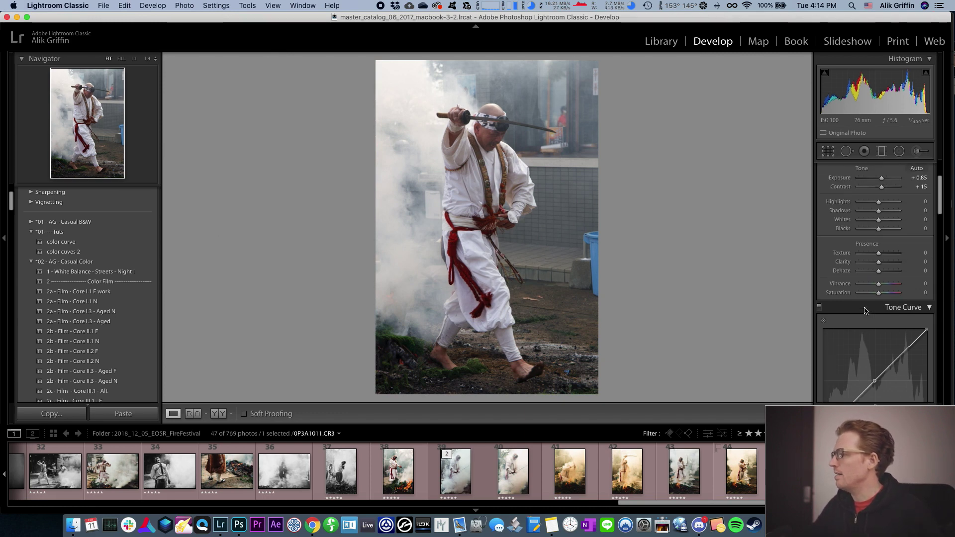
scroll(870, 283, "up", 1)
scroll(856, 236, "up", 2)
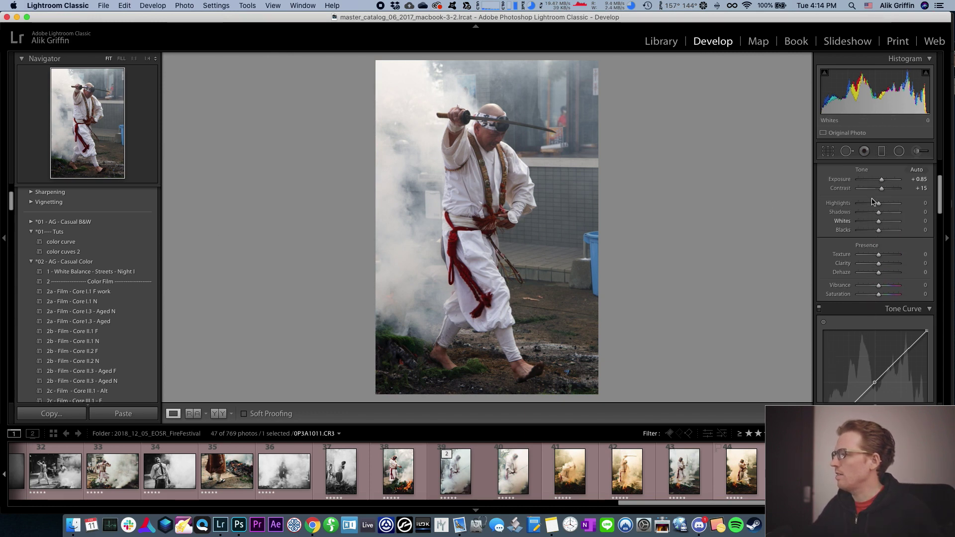
scroll(854, 298, "down", 5)
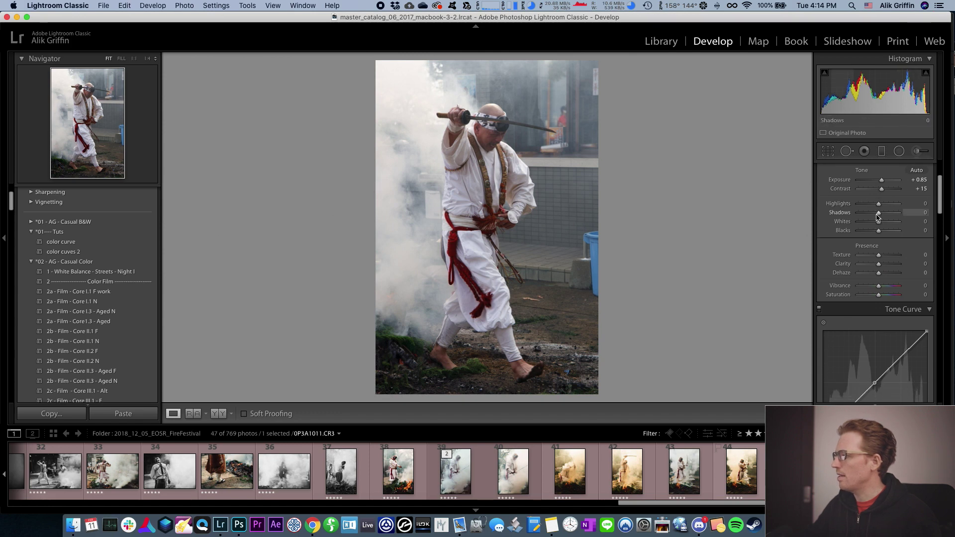
left_click_drag(854, 345, 848, 347)
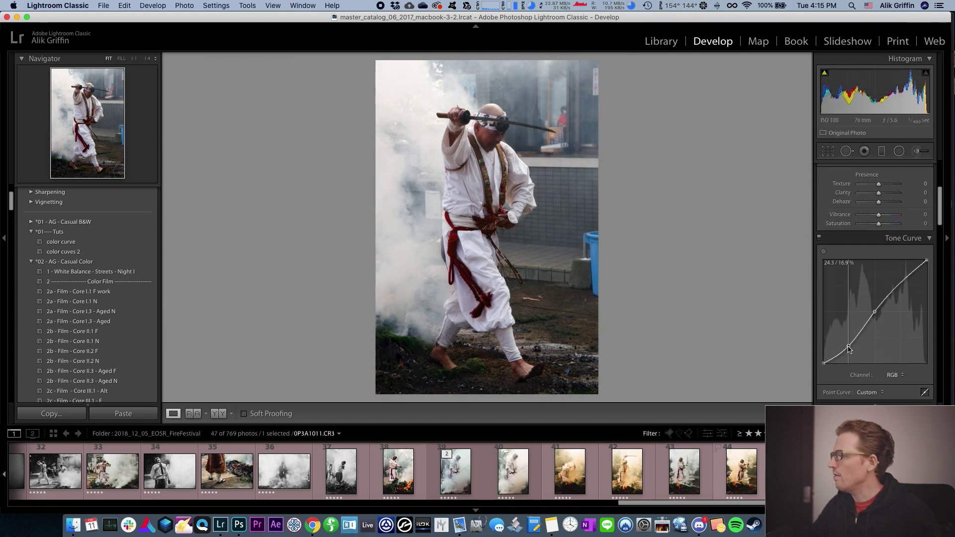
Set Exposure to +0.90, Contrast to −2, Highlights to −50, Shadows to +56, Whites to −21 and Blacks to +78
scroll(847, 347, "up", 1)
scroll(848, 347, "up", 7)
left_click_drag(878, 316, 894, 319)
mouse_move(878, 290)
left_mouse_down()
mouse_move(873, 308)
mouse_move(868, 290)
mouse_move(889, 299)
left_mouse_up()
left_click_drag(881, 275, 878, 275)
left_click_drag(873, 307, 874, 308)
Shape the RGB tone curve into an S by lowering the shadow point and raising a new highlight point
scroll(870, 259, "down", 5)
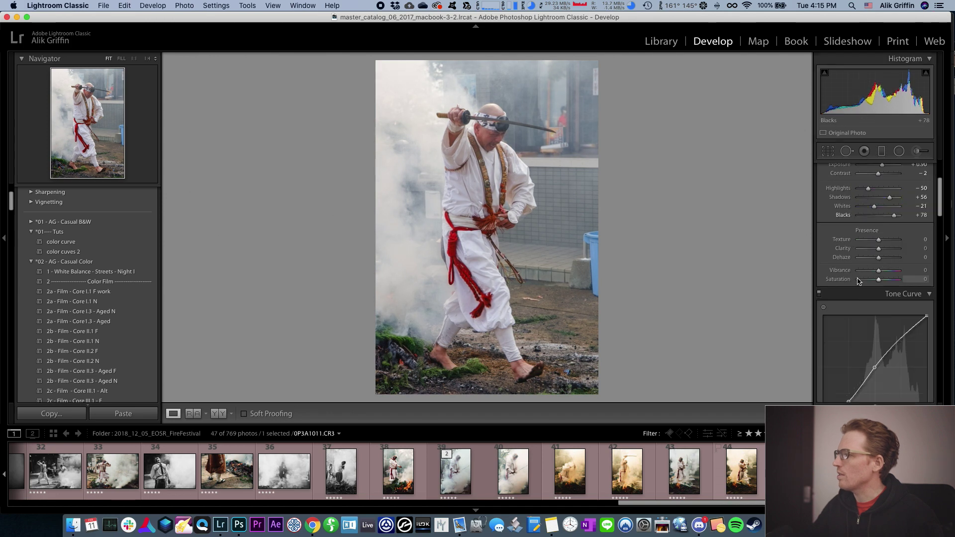
left_click_drag(848, 256, 849, 261)
scroll(870, 239, "up", 1)
left_click_drag(900, 213, 900, 207)
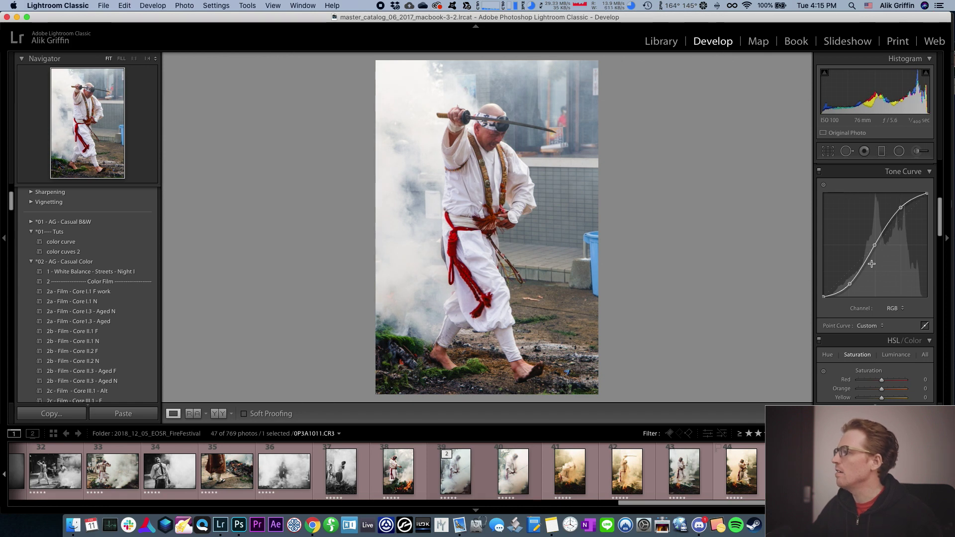
Reduce the photo's color intensity with Vibrance at −10 and Saturation at −24
scroll(875, 234, "up", 2)
left_click(926, 197)
key("Tab")
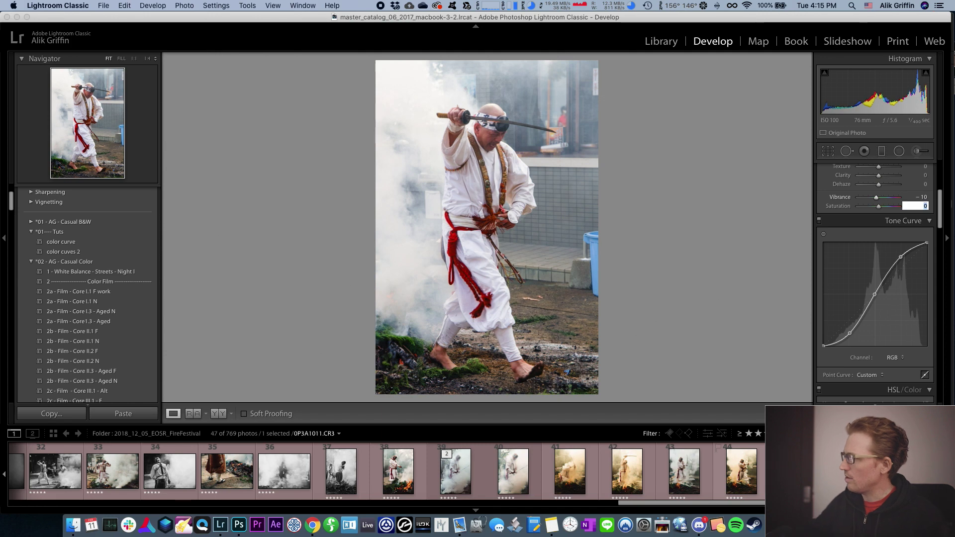
type("-10")
key("Return")
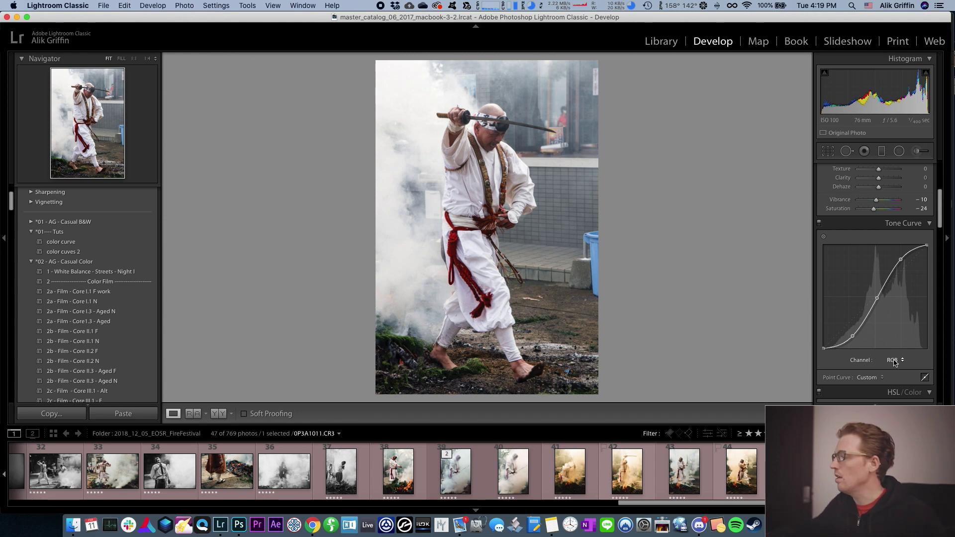
Add midtone, shadow and highlight points along the diagonal of the Red channel's tone curve
left_click(894, 359)
left_click(893, 368)
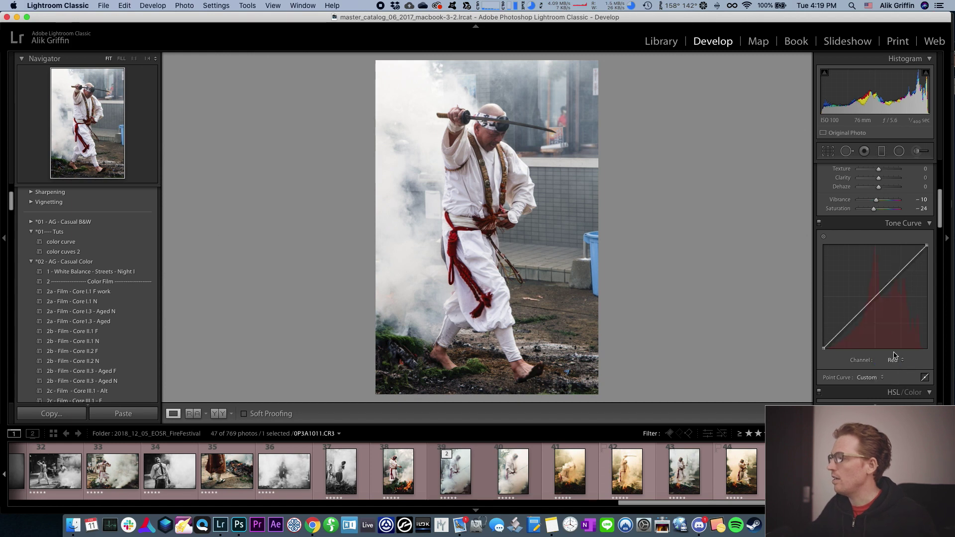
left_click(874, 296)
left_click(850, 323)
left_click(902, 269)
Add midtone, shadow and highlight points along the diagonal of the Green channel's tone curve
left_click(893, 360)
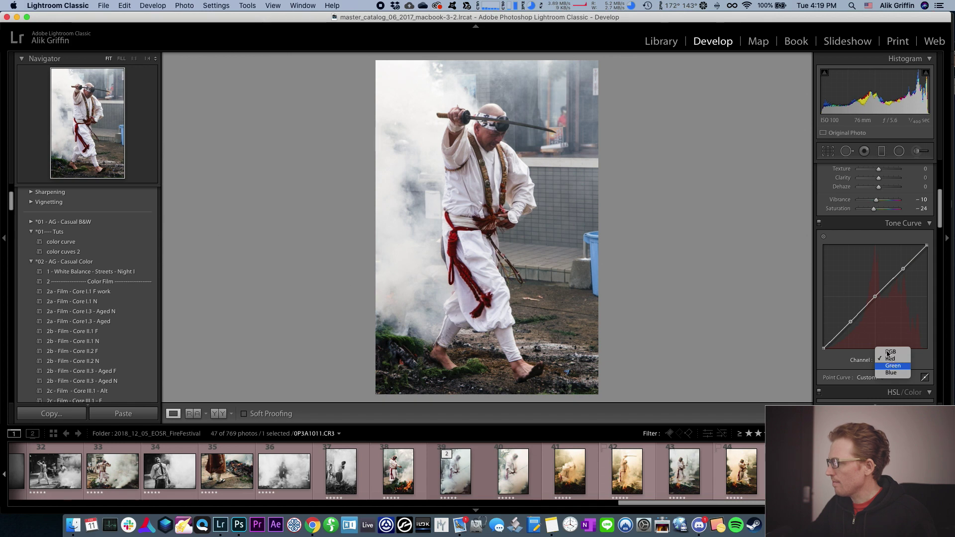
left_click(892, 365)
left_click(874, 297)
left_click(850, 320)
left_click(901, 271)
Add midtone, shadow and highlight points to the Blue channel's tone curve, and return to the RGB channel
left_click(885, 358)
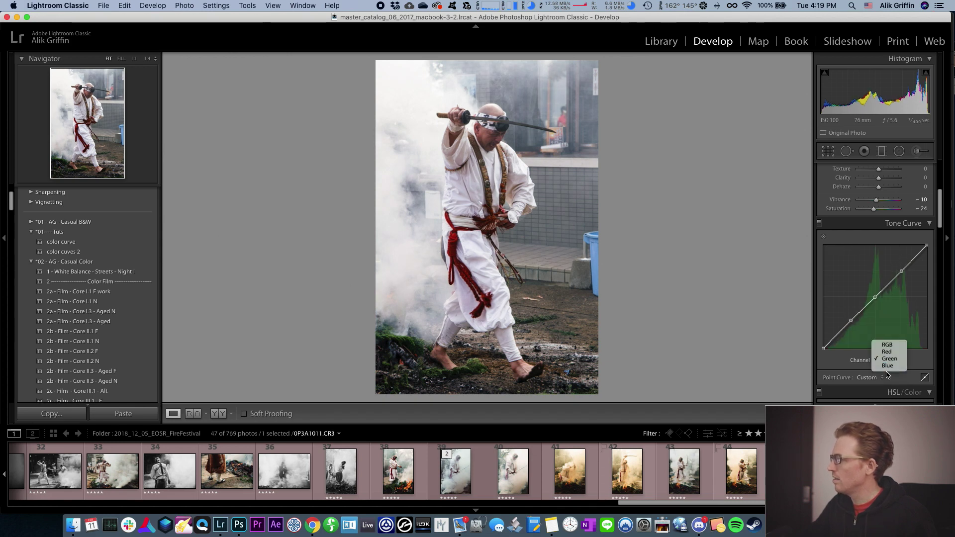
left_click(890, 372)
left_click(874, 295)
left_click(850, 322)
left_click(897, 271)
left_click(893, 360)
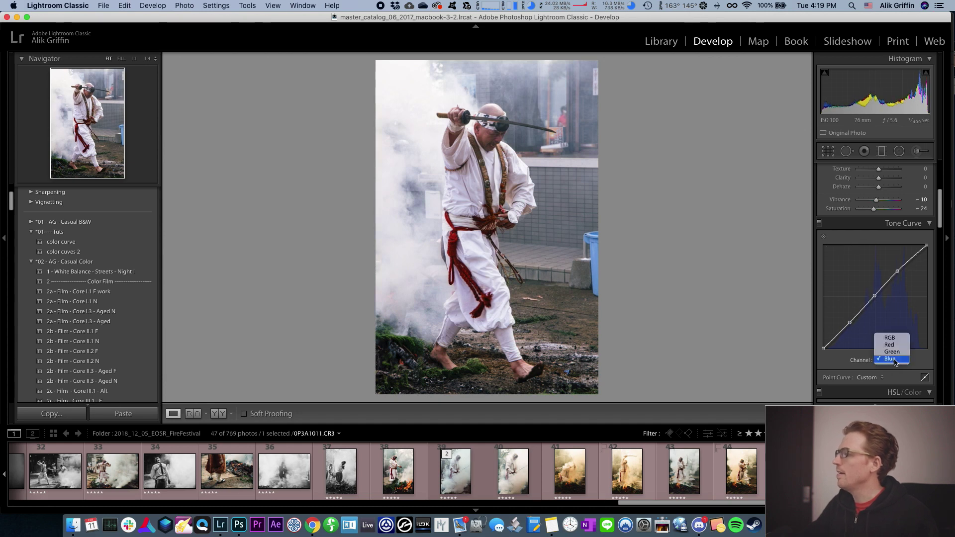
left_click(890, 337)
Start a new develop preset named "color curves 3" in the *01---- Tuts group
left_click(152, 6)
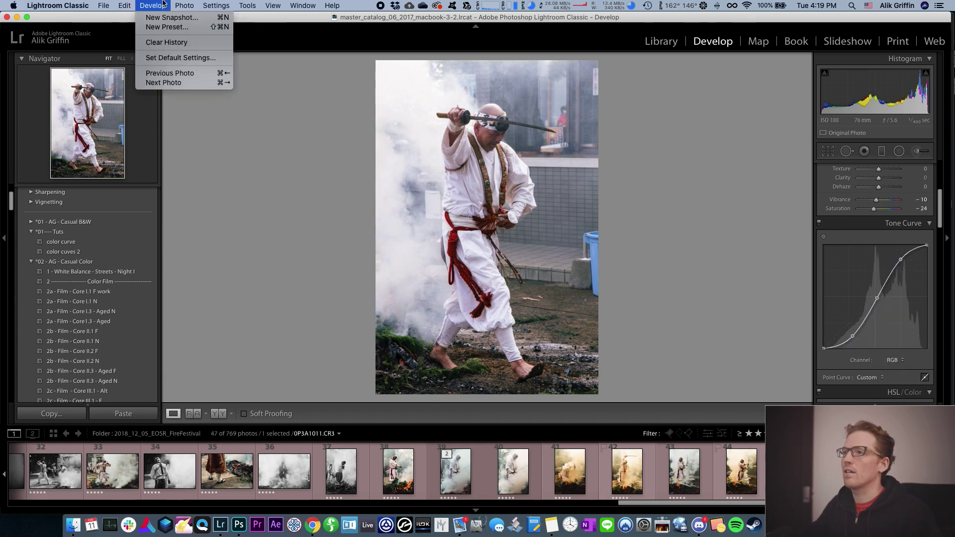
left_click(164, 16)
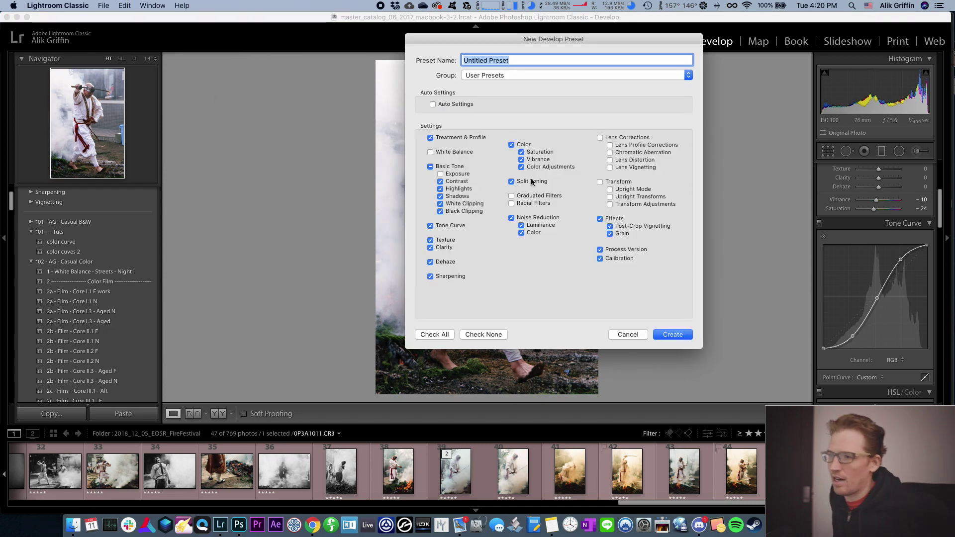
type("color curves 3")
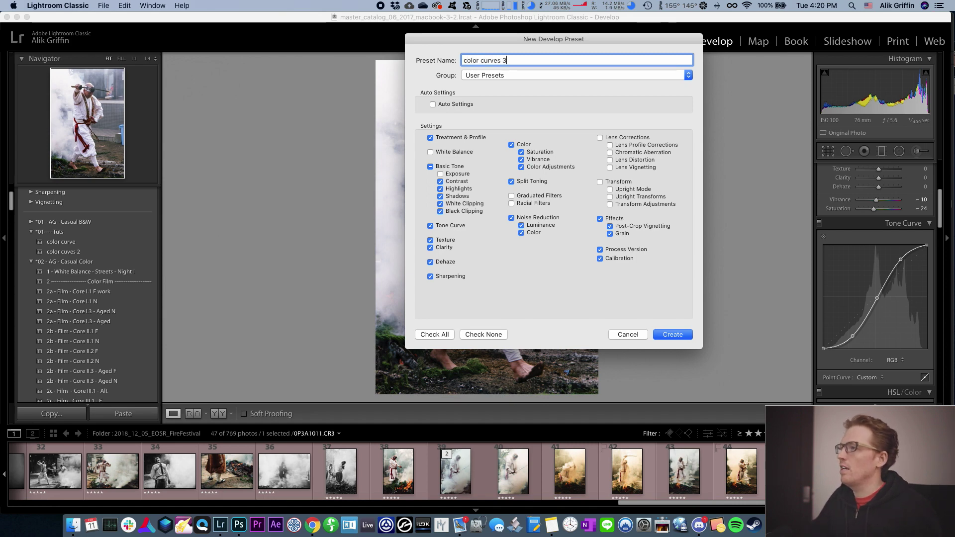
left_click(542, 74)
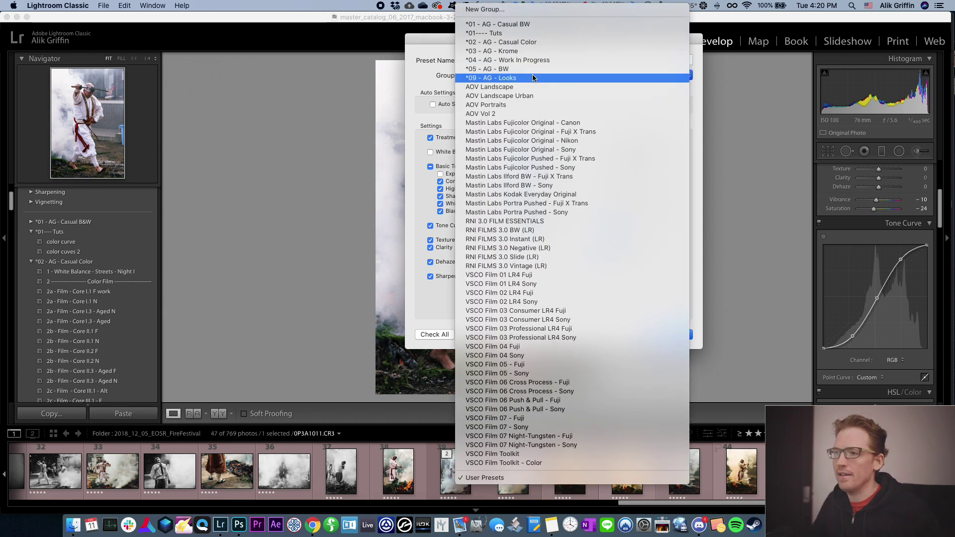
left_click(541, 32)
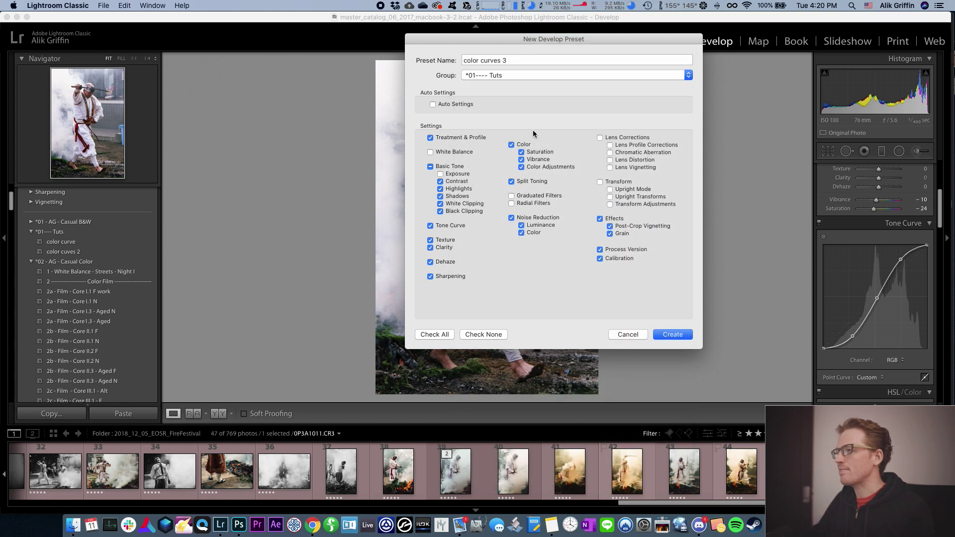
left_click(439, 138)
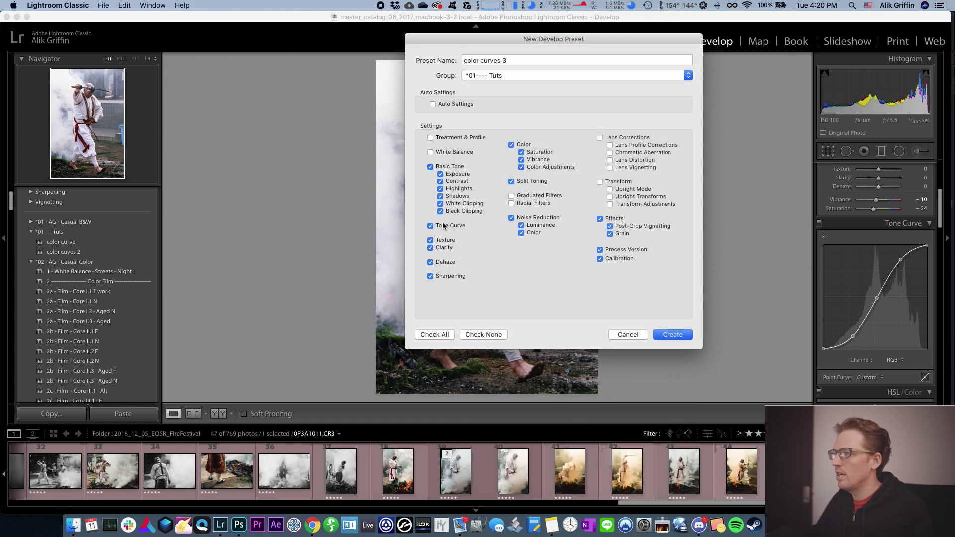
left_click(445, 239)
left_click(437, 246)
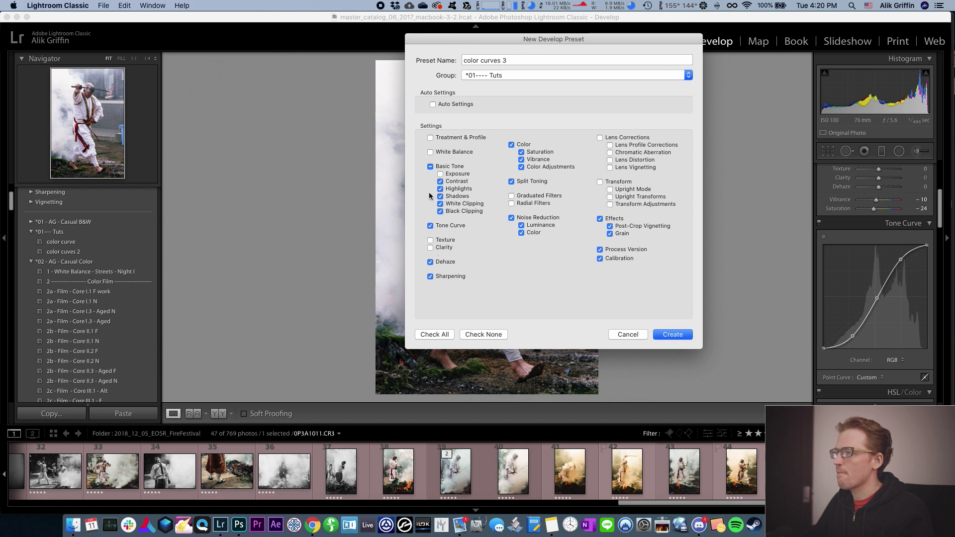
left_click(440, 174)
left_click(440, 181)
left_click(440, 189)
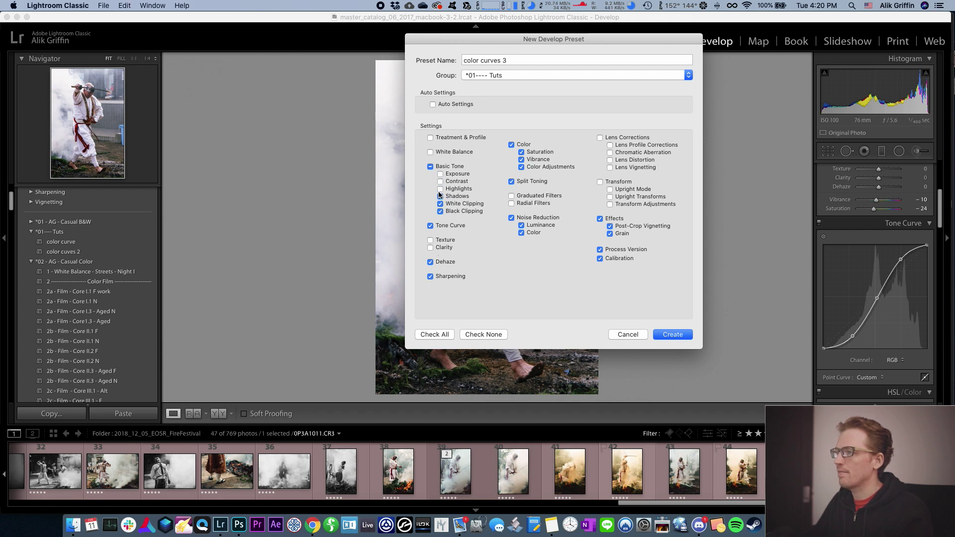
Clear all of the preset's included settings, include only Tone Curve, and create the preset
left_click(476, 333)
left_click(430, 226)
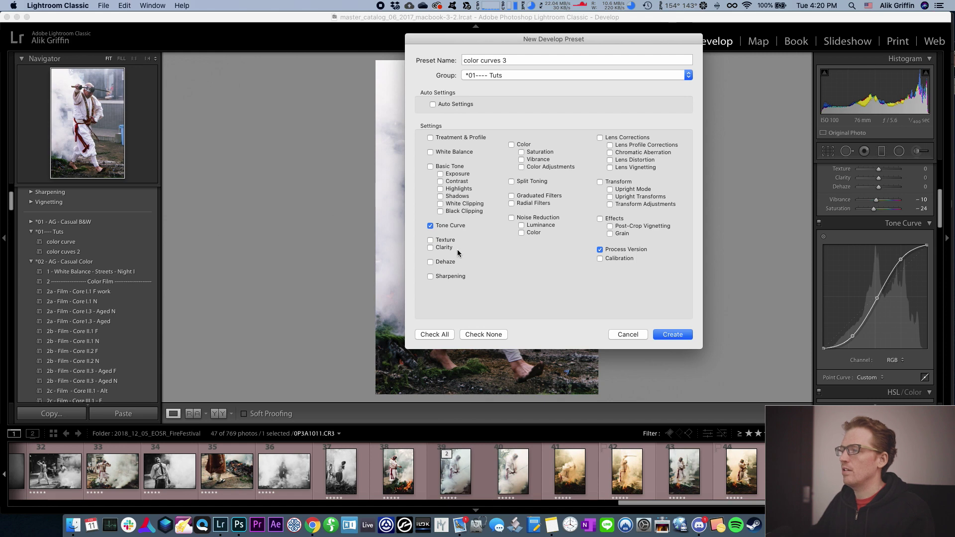
left_click(681, 335)
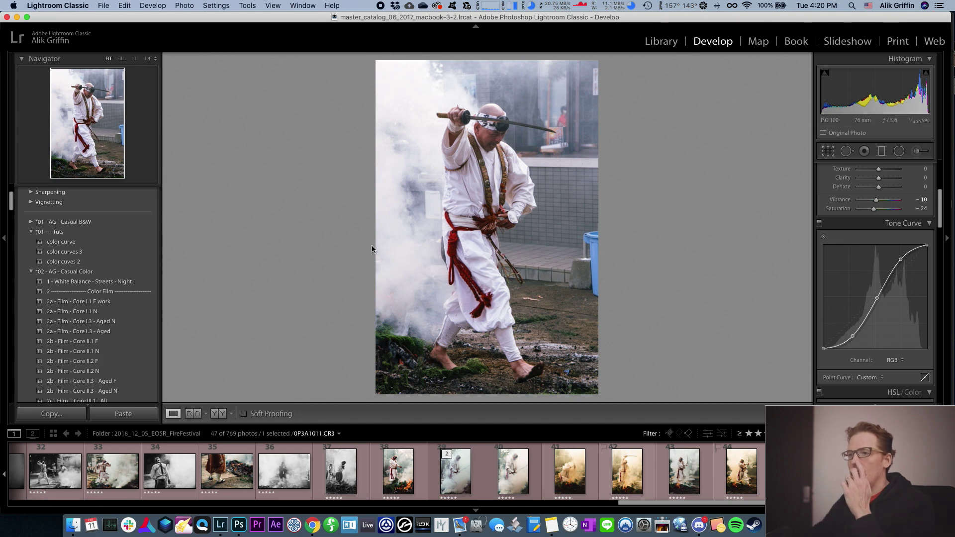
Reveal the color curves 3 preset file in Finder and open color curves 3.xmp with TextEdit
right_click(74, 256)
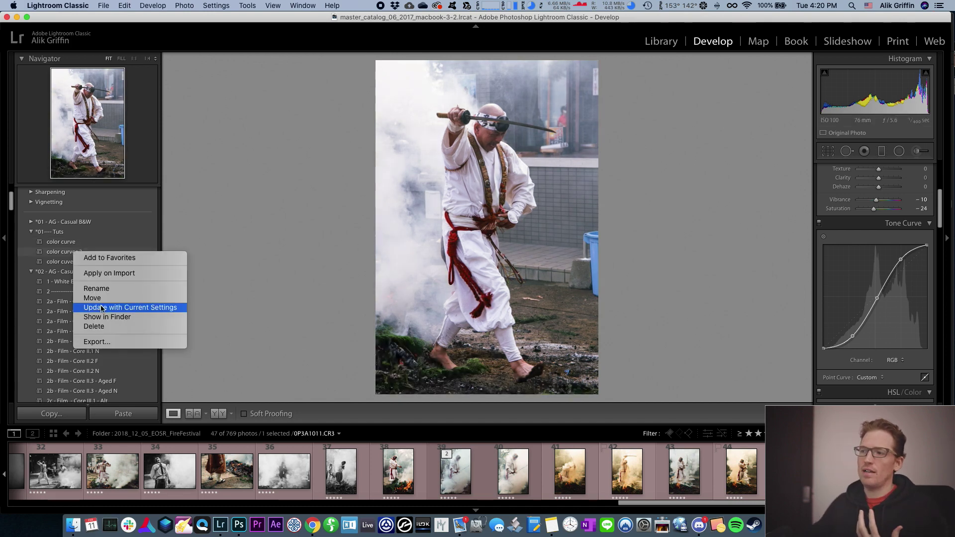
left_click(110, 319)
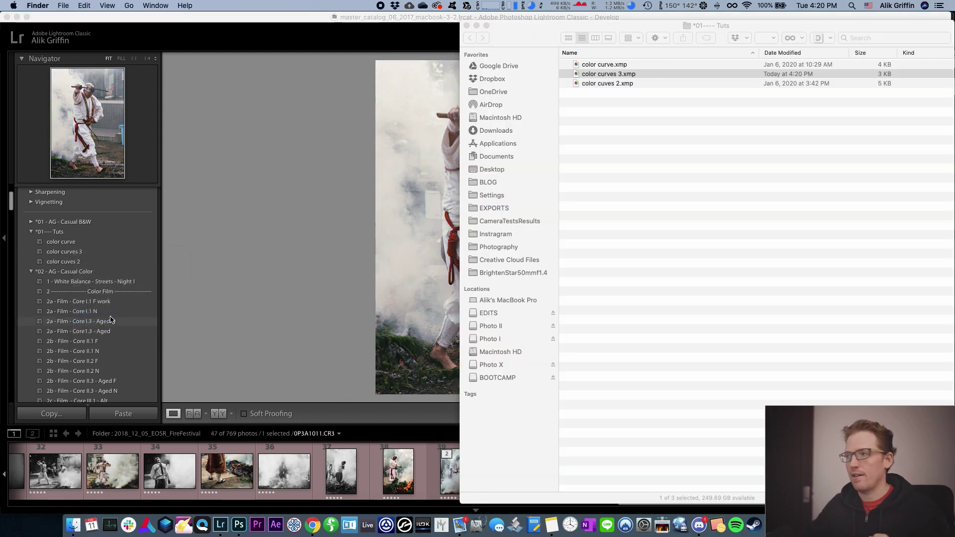
right_click(591, 76)
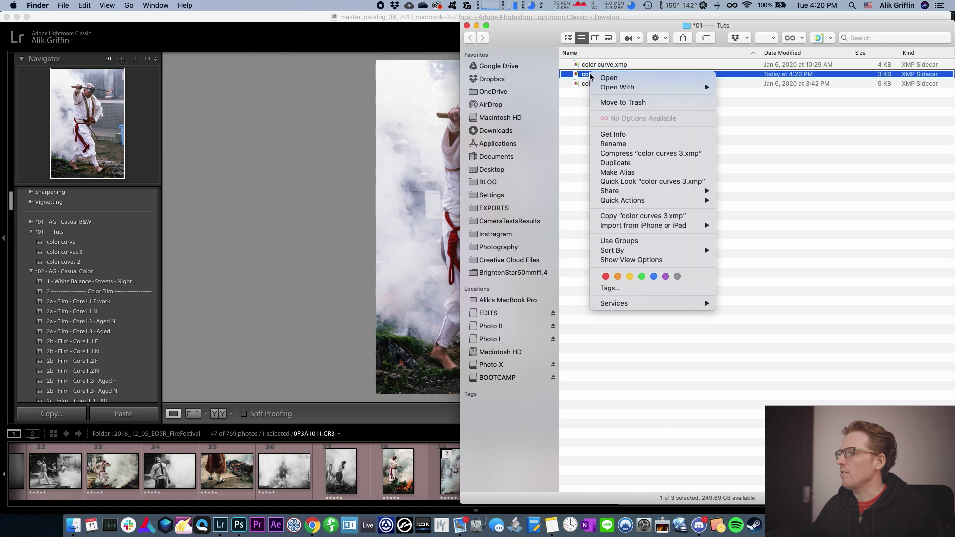
mouse_move(603, 92)
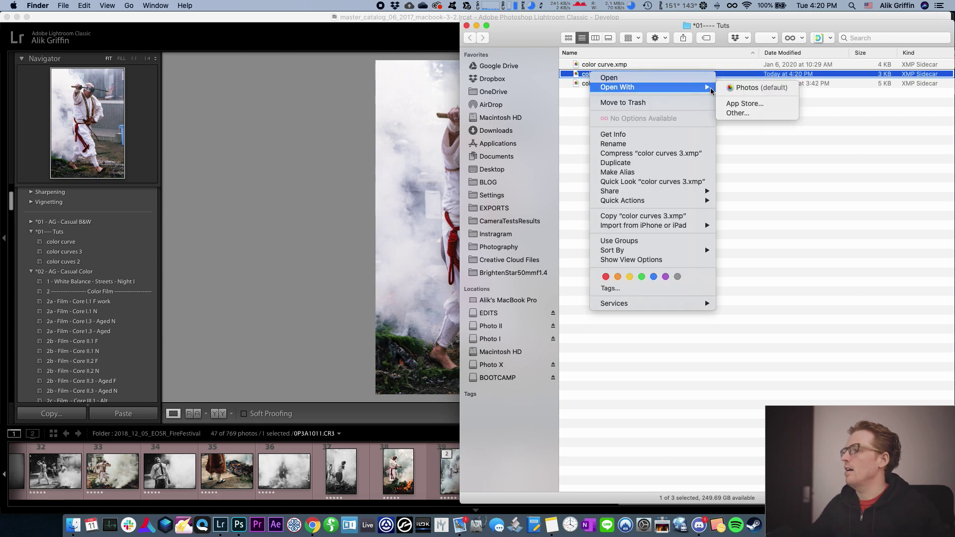
left_click(749, 114)
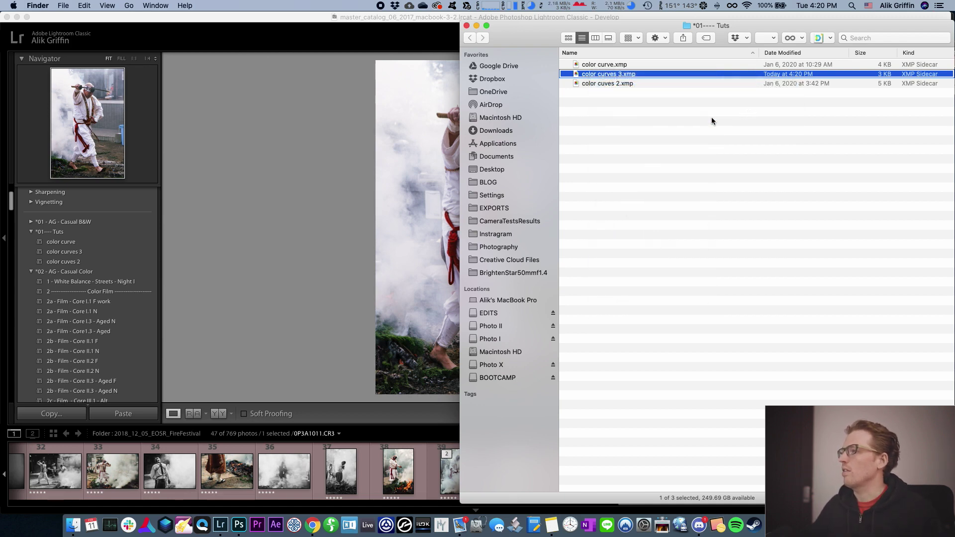
left_click(806, 74)
type("text")
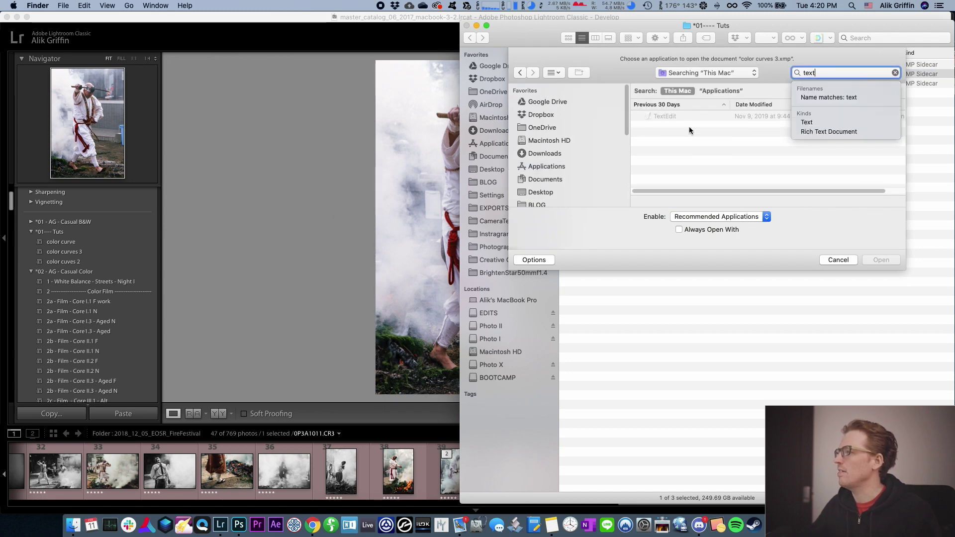
left_click(662, 117)
left_click(884, 261)
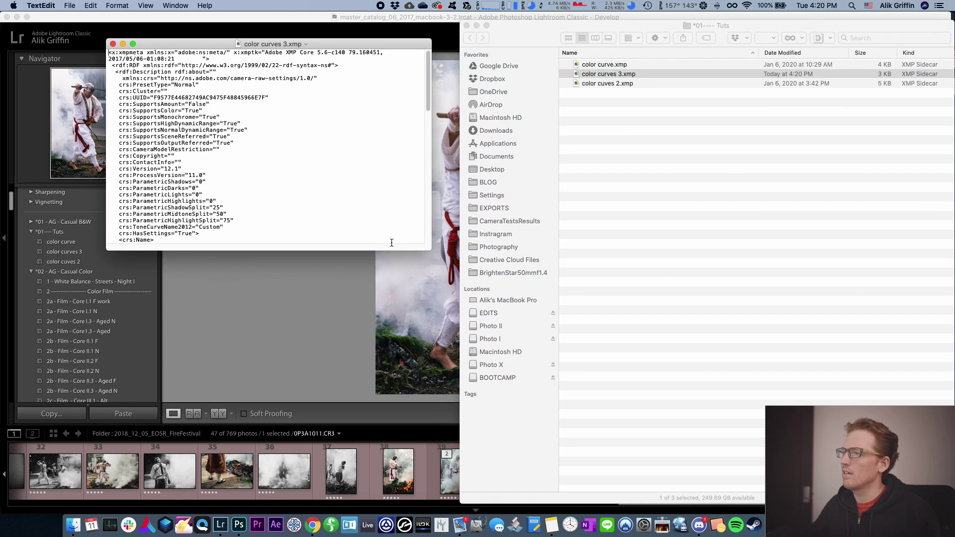
Enlarge the color curves 3.xmp window and examine the tone curve point values of each channel
left_click_drag(432, 250, 785, 495)
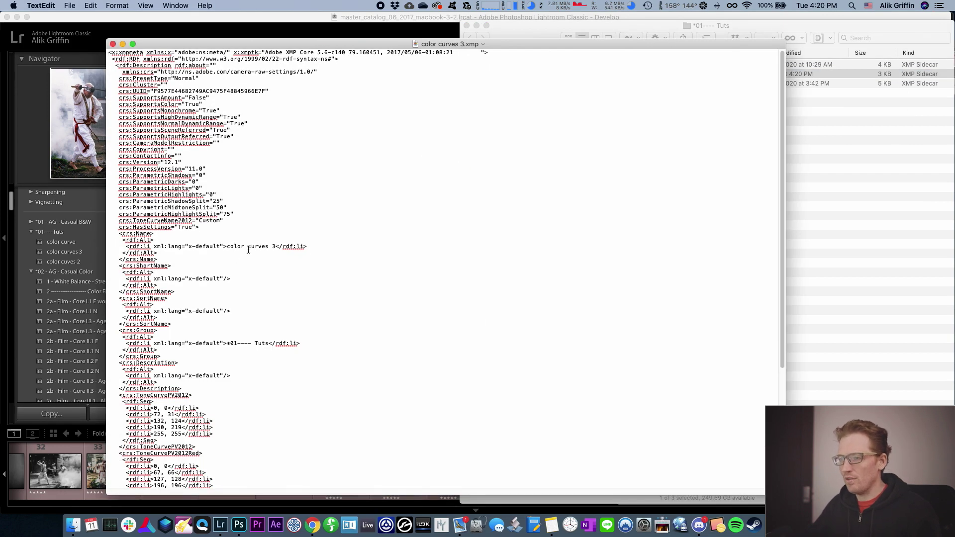
scroll(249, 247, "down", 5)
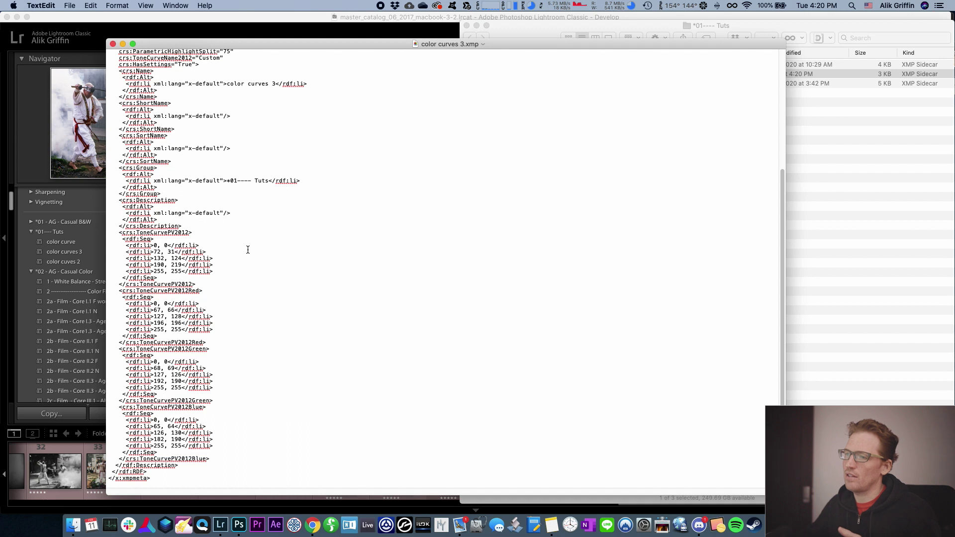
Examine the RGB, Red, Green and Blue tone curve blocks in color curves 3.xmp, highlighting each block in turn
scroll(249, 251, "up", 1)
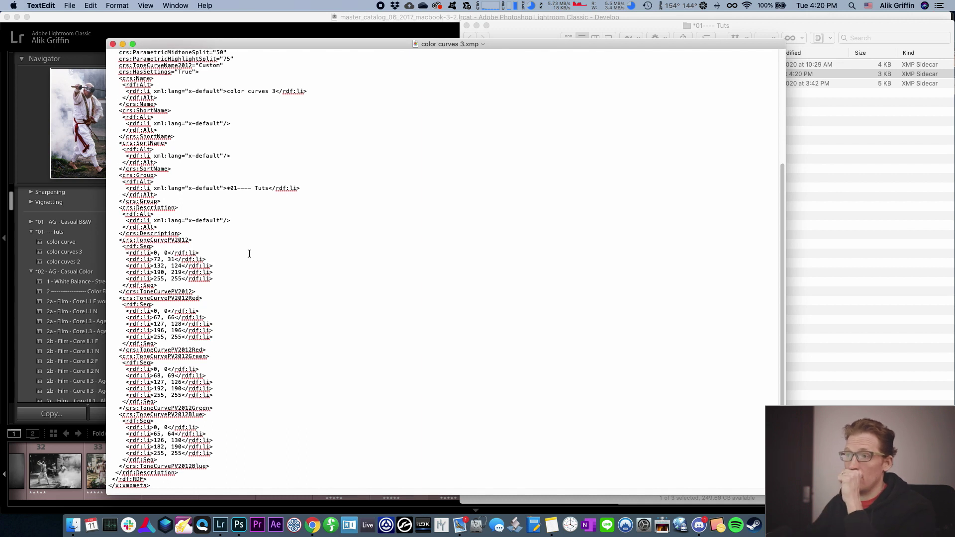
scroll(229, 283, "down", 1)
left_click_drag(224, 275, 102, 239)
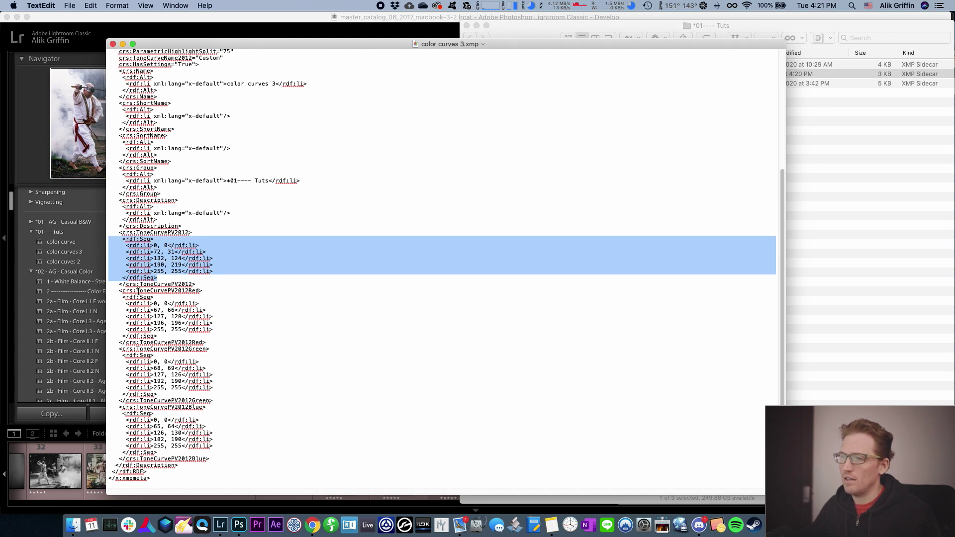
left_click_drag(110, 291, 215, 335)
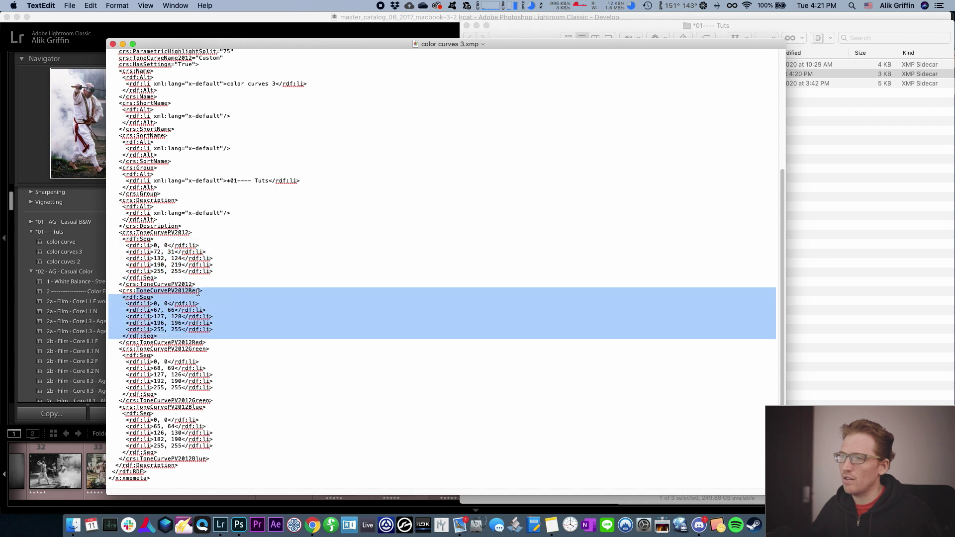
left_click_drag(110, 347, 204, 396)
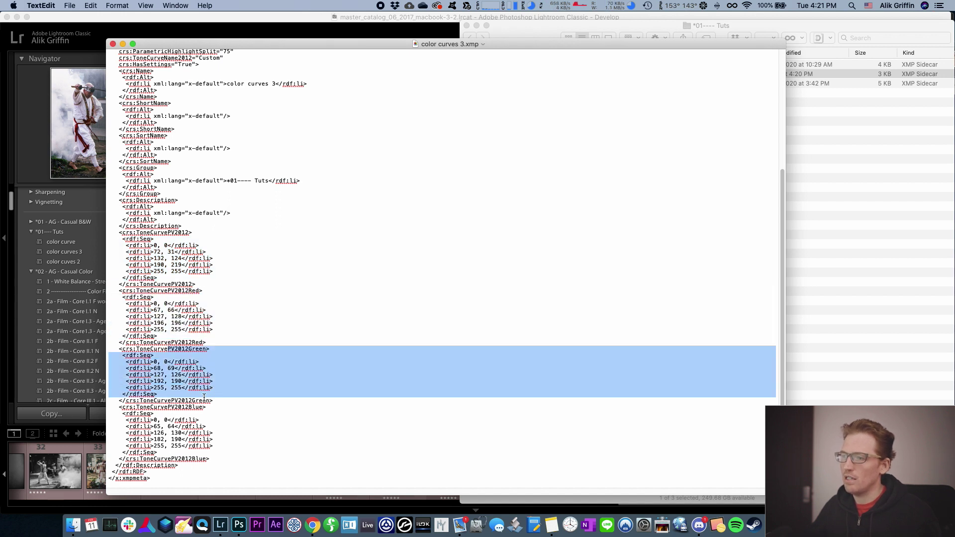
left_click_drag(111, 406, 199, 446)
left_click(216, 302)
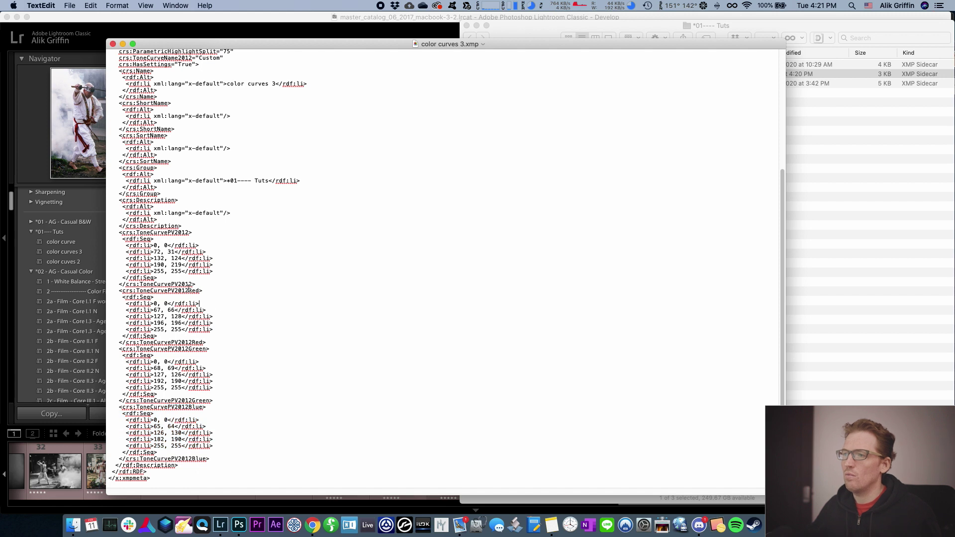
Copy the five ToneCurvePV2012 point lines and paste them over the point lines of the Red, Green and Blue curves
left_click_drag(213, 273, 98, 245)
key("super+c")
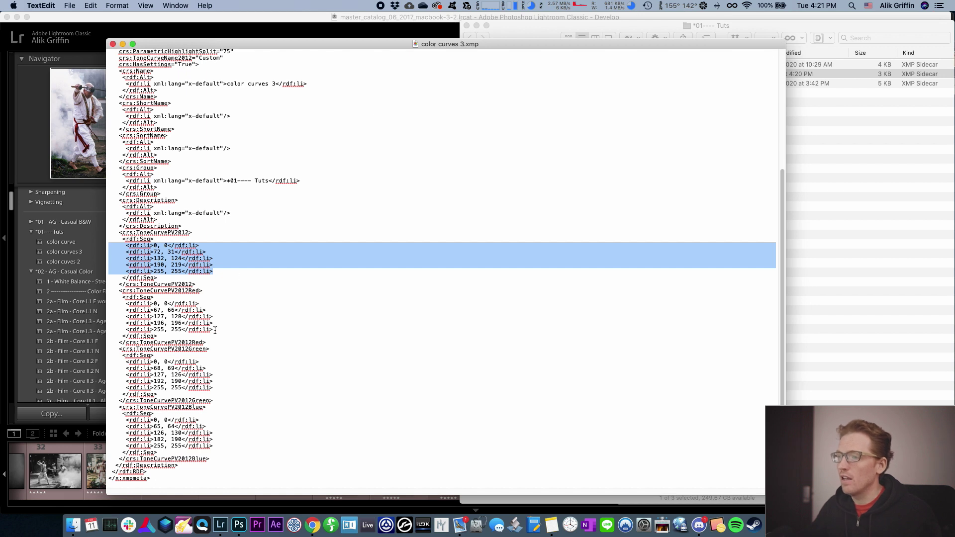
left_click_drag(221, 330, 93, 304)
key("super+v")
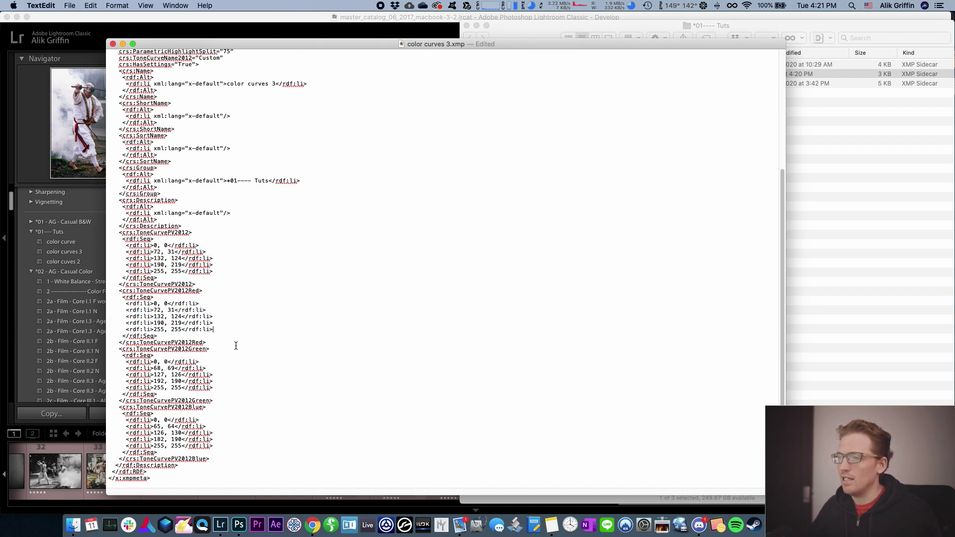
left_click_drag(218, 391, 88, 362)
key("super+v")
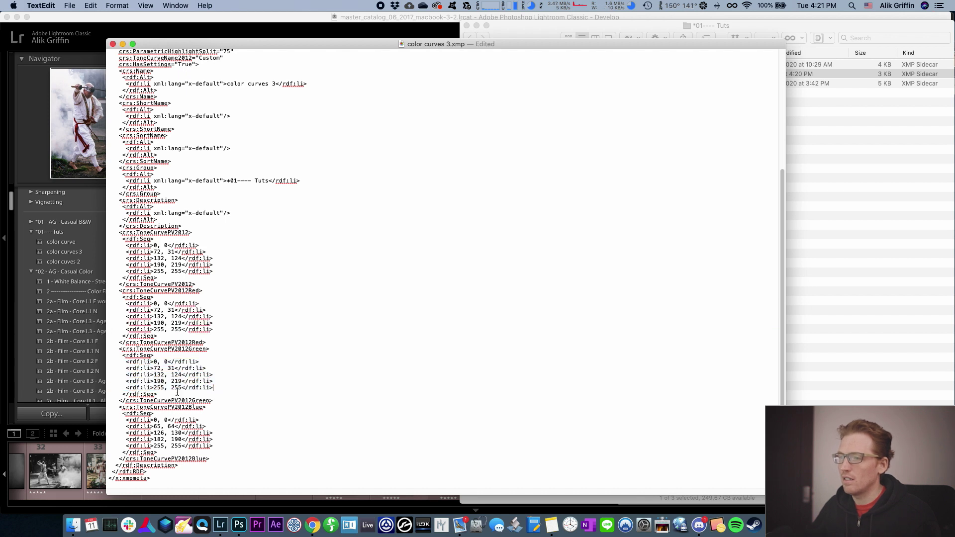
left_click_drag(204, 447, 78, 418)
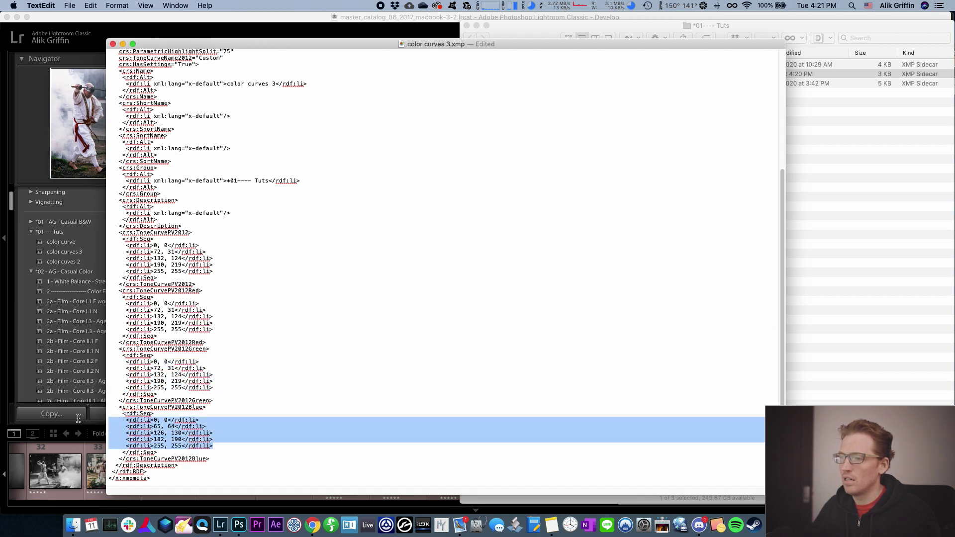
key("super+v")
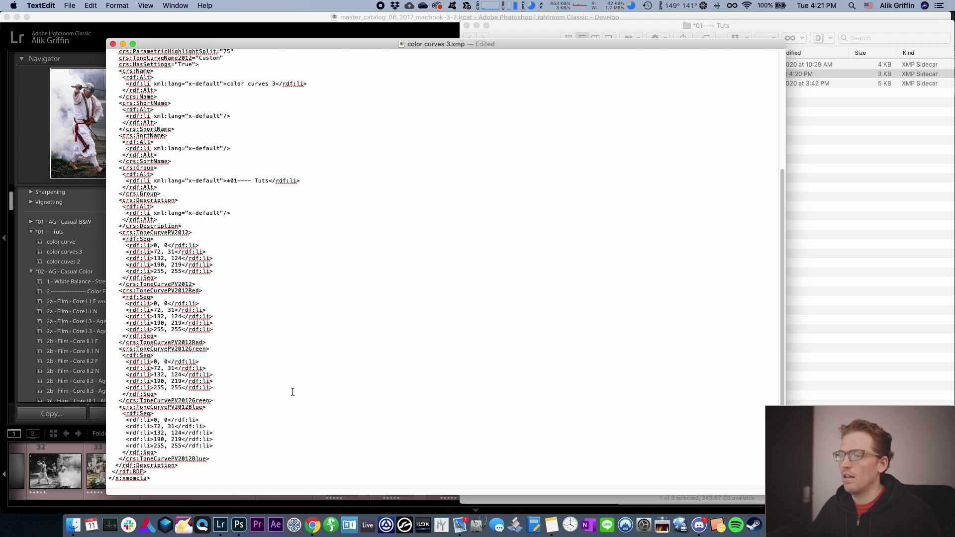
Save color curves 3.xmp, then close the document and the Finder window to return to Lightroom
key("super+s")
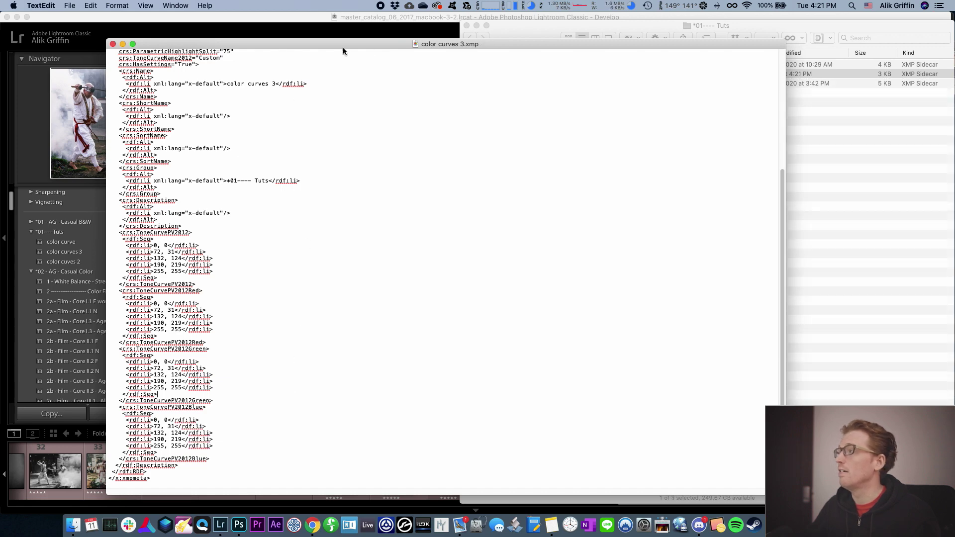
left_click(113, 44)
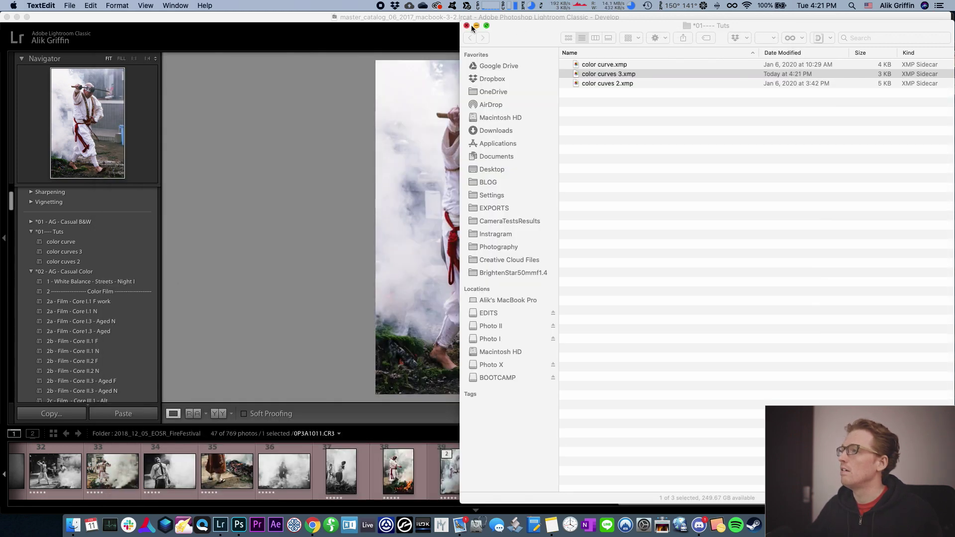
left_click(466, 25)
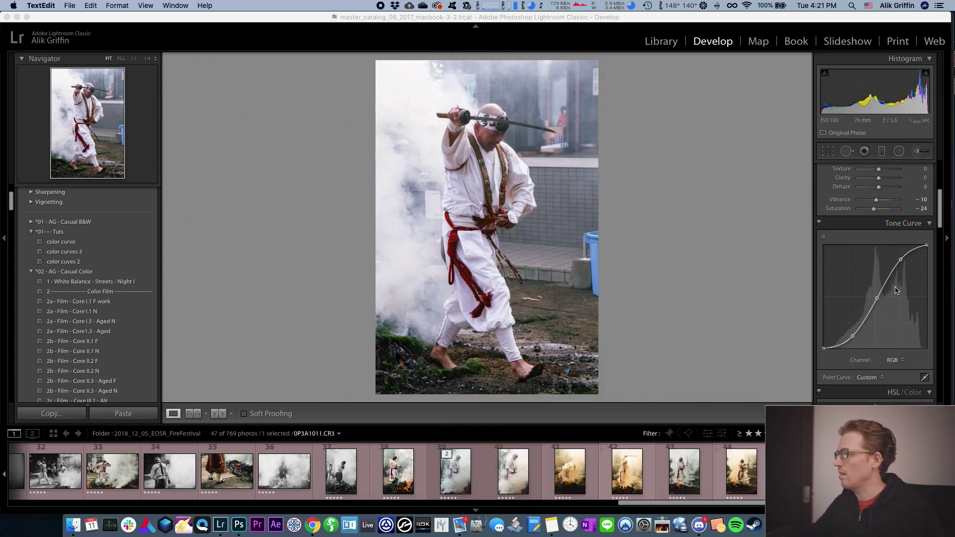
Apply the color curves 3 preset to the photo of the man in white robes
left_click(78, 253)
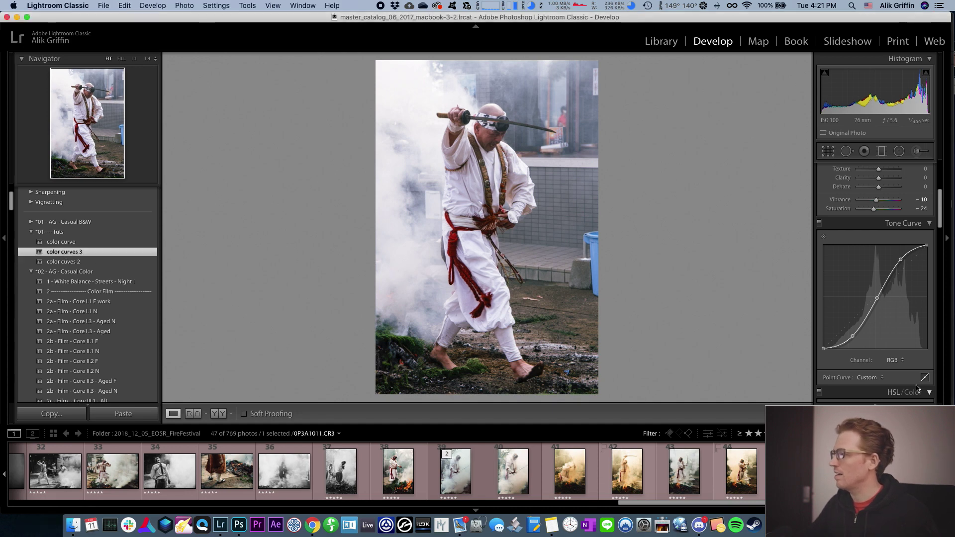
left_click(894, 360)
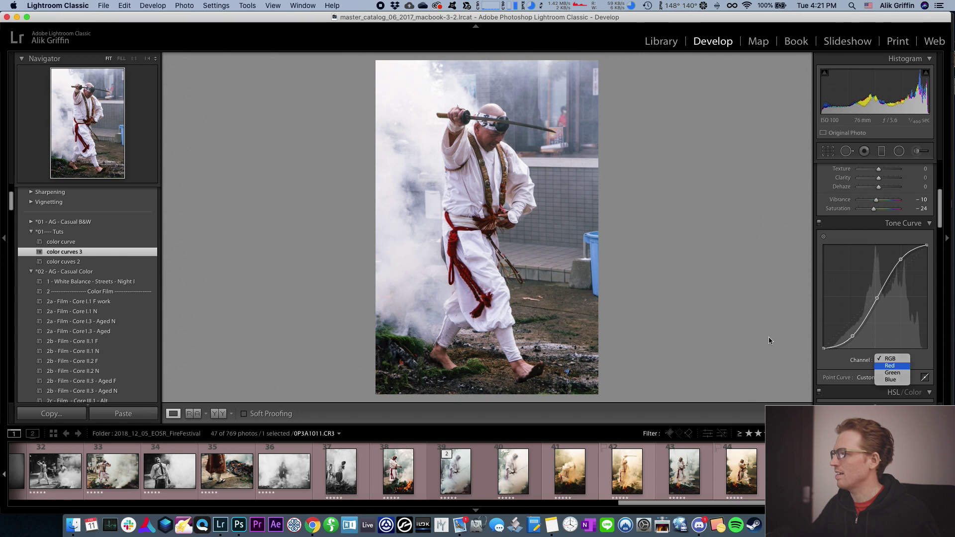
key("Return")
left_click(122, 240)
left_click(72, 251)
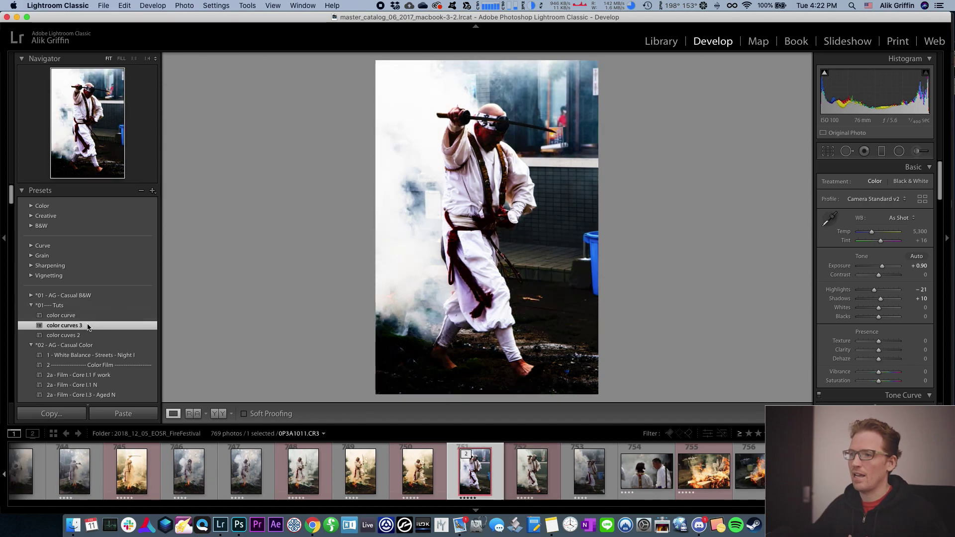
left_click(64, 315)
left_click(68, 326)
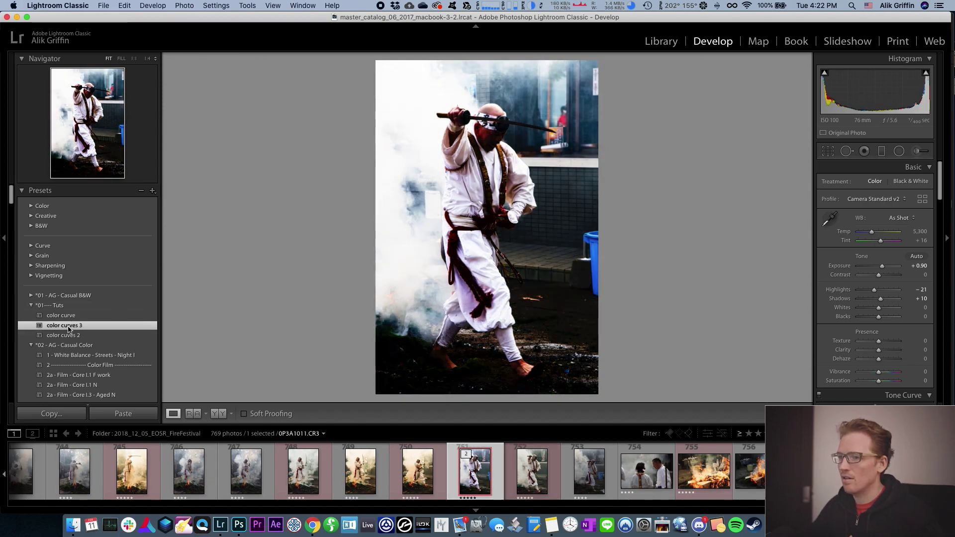
Examine the tone curve of the Red, Green and Blue channels one after another
scroll(885, 304, "down", 5)
scroll(885, 304, "down", 1)
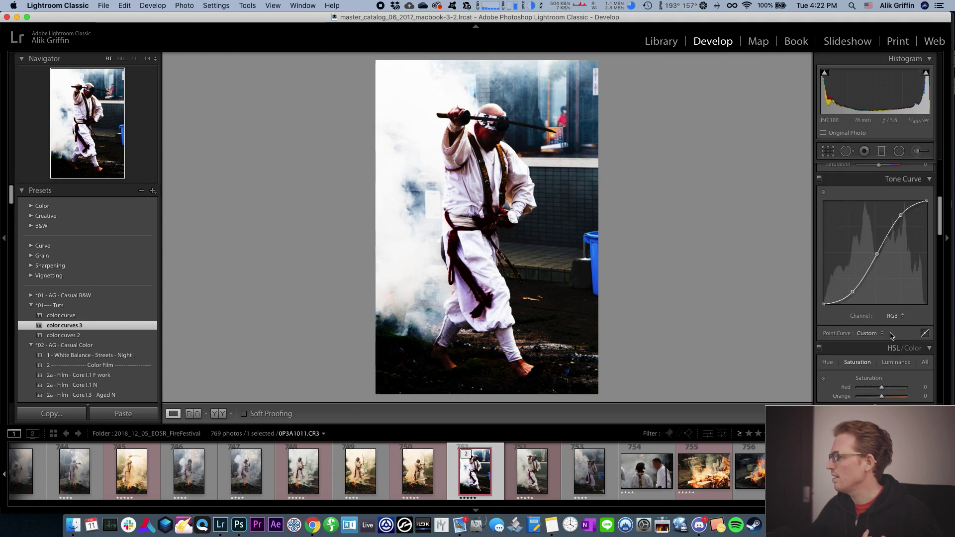
left_click(894, 316)
left_click(899, 327)
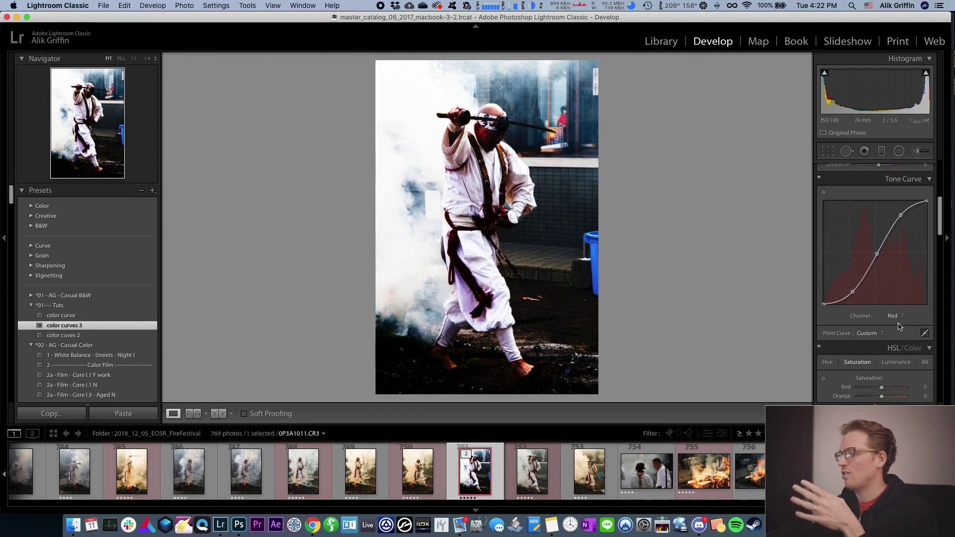
left_click(894, 319)
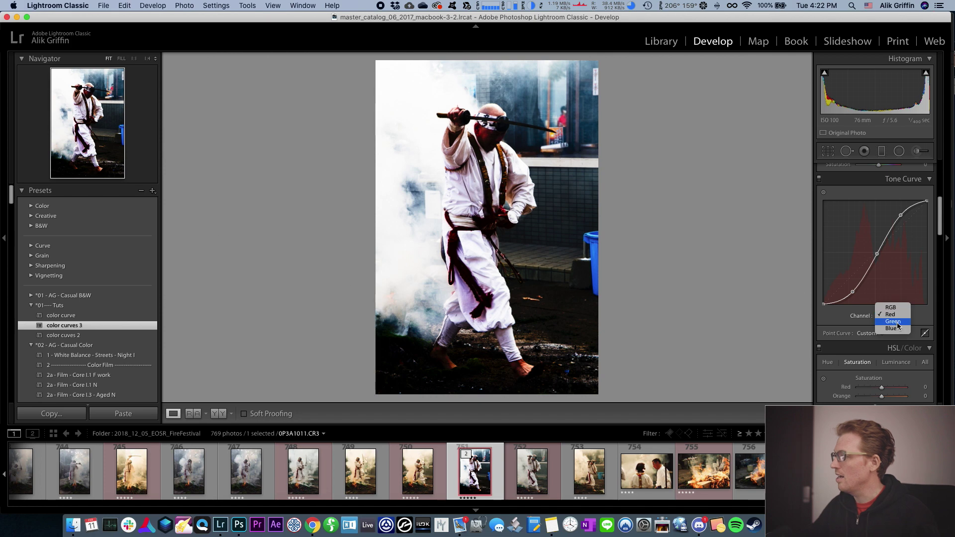
left_click(898, 326)
left_click(897, 322)
left_click(897, 322)
Switch the tone curve to the RGB channel and remove its three intermediate points so the curve is a straight line
left_click(894, 317)
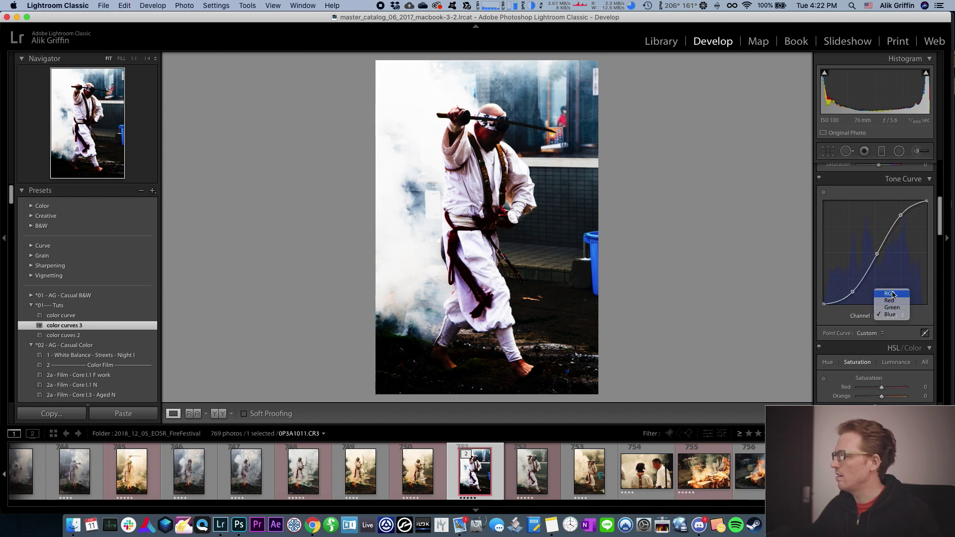
left_click(892, 294)
scroll(865, 298, "up", 1)
left_click_drag(852, 312, 861, 298)
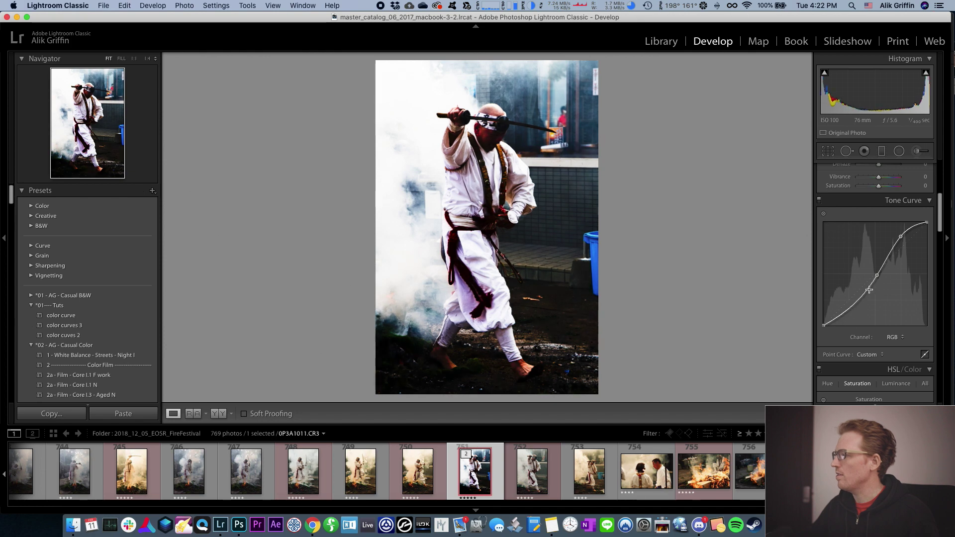
double_click(861, 298)
double_click(876, 275)
double_click(900, 236)
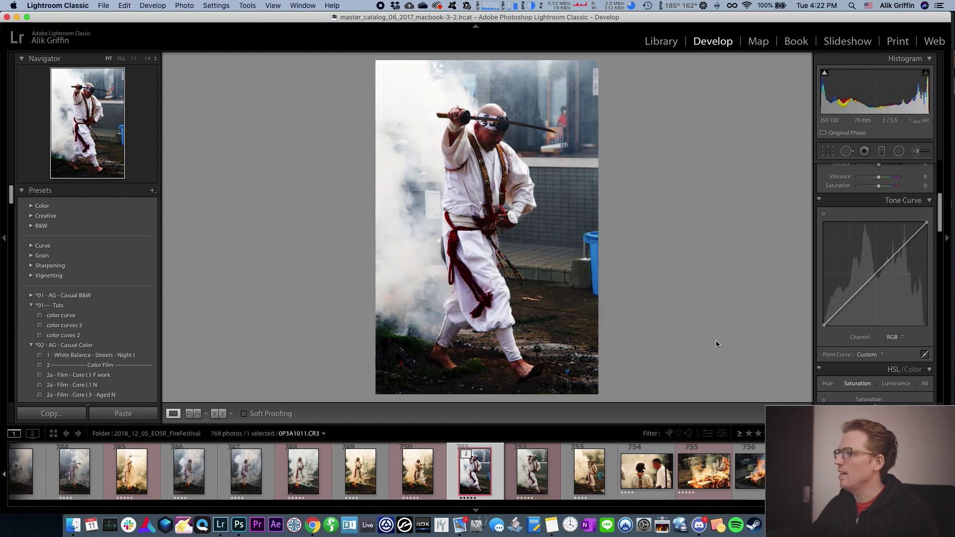
Set Whites to +45, Shadows to +67, Highlights to −33 and Blacks to +86 in the basic tone adjustments
scroll(868, 297, "up", 2)
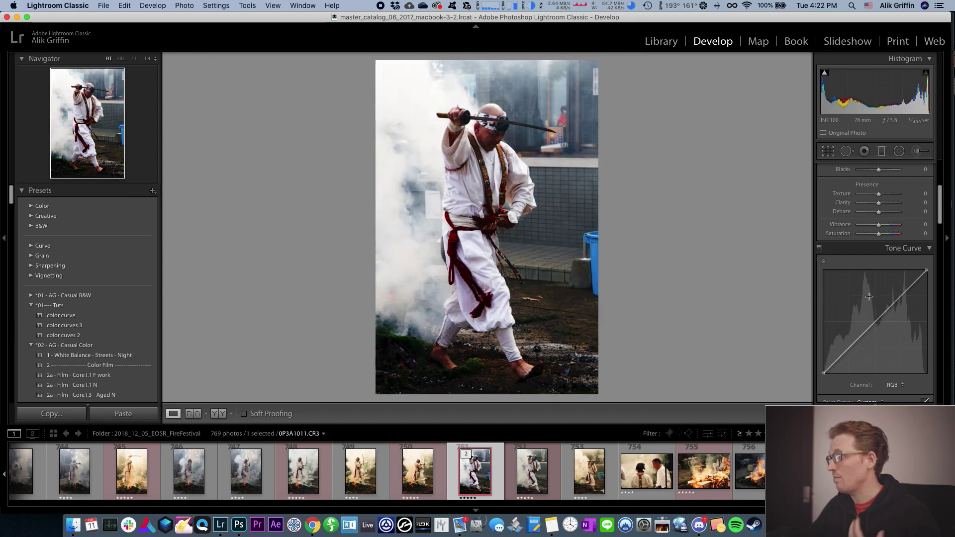
scroll(868, 296, "up", 4)
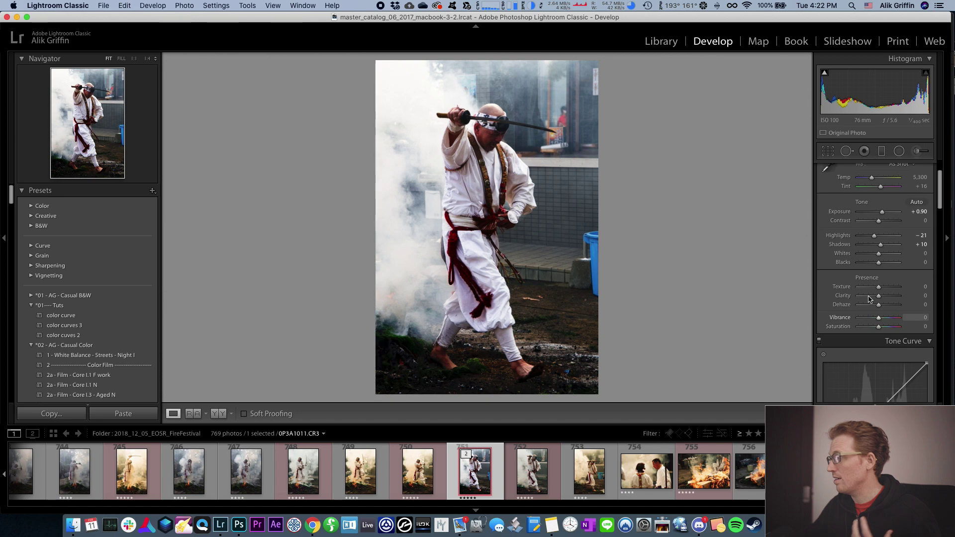
left_click(888, 254)
left_click(894, 245)
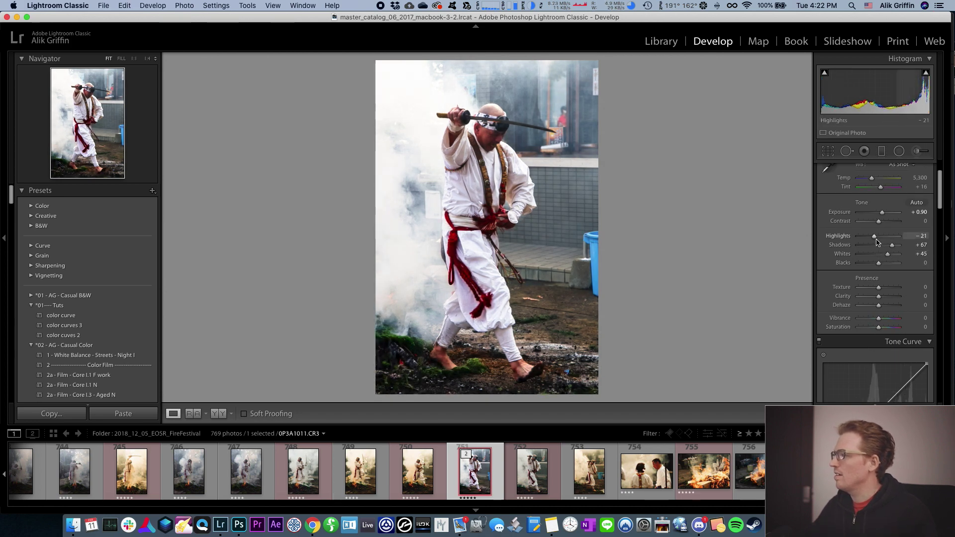
left_click(871, 235)
left_click(895, 262)
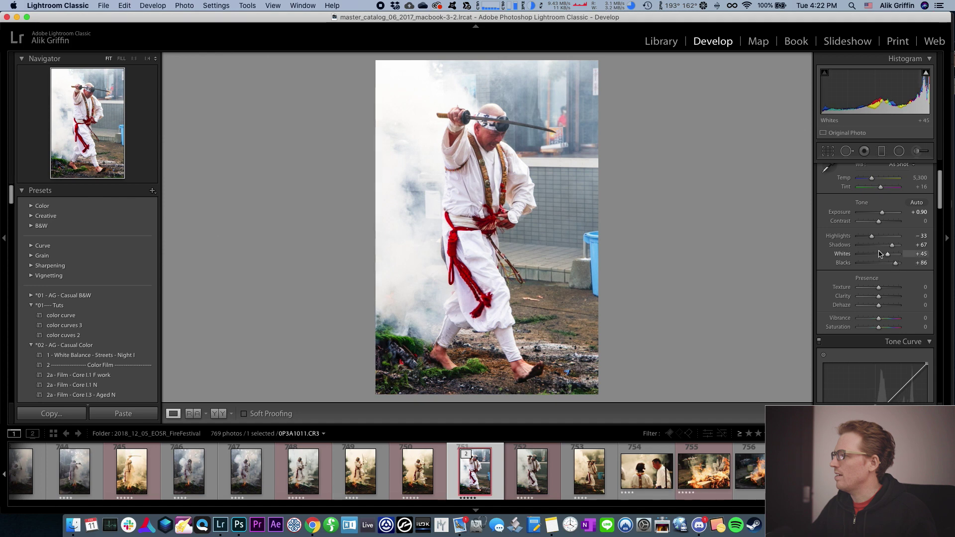
Set Whites to −18, Exposure to +0.60, Shadows to +53 and Contrast to −10
left_click(874, 254)
left_click(880, 212)
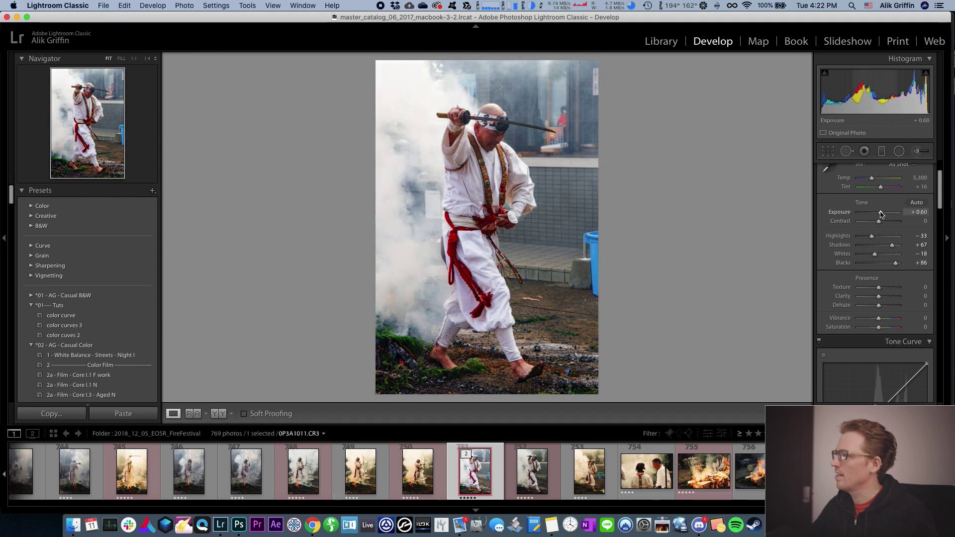
left_click(889, 245)
left_click(876, 221)
Set Vibrance and Saturation to −10, and refine Highlights to −42, Shadows to +57 and Whites to −28
left_click(926, 325)
left_click(926, 318)
key("Return")
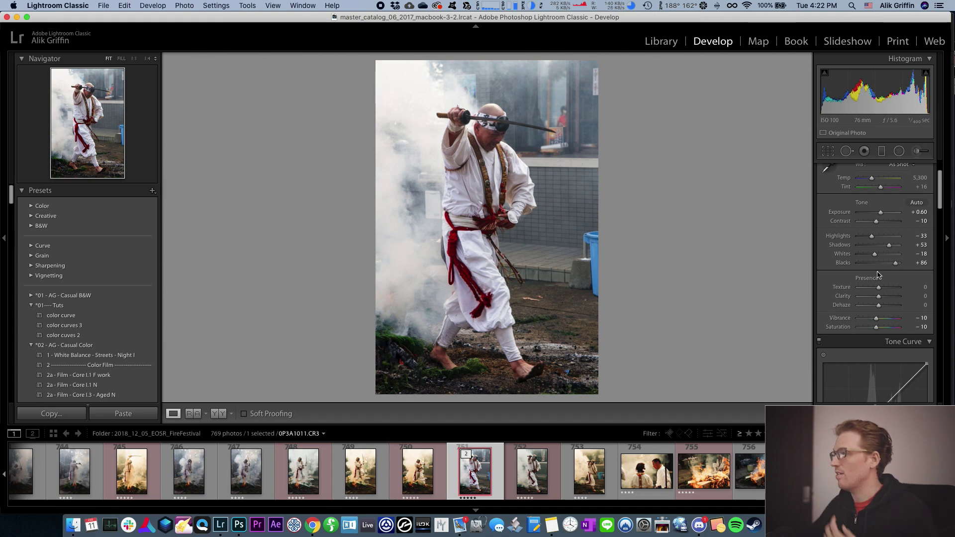
left_click_drag(888, 245, 871, 254)
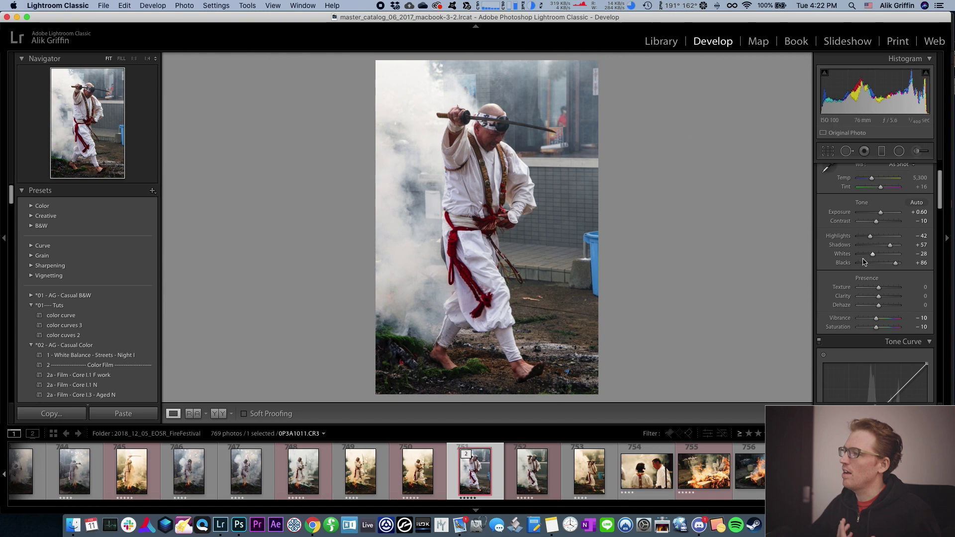
Compare the tone curves of the Red, Green and Blue channels and return to the RGB channel
scroll(863, 262, "down", 3)
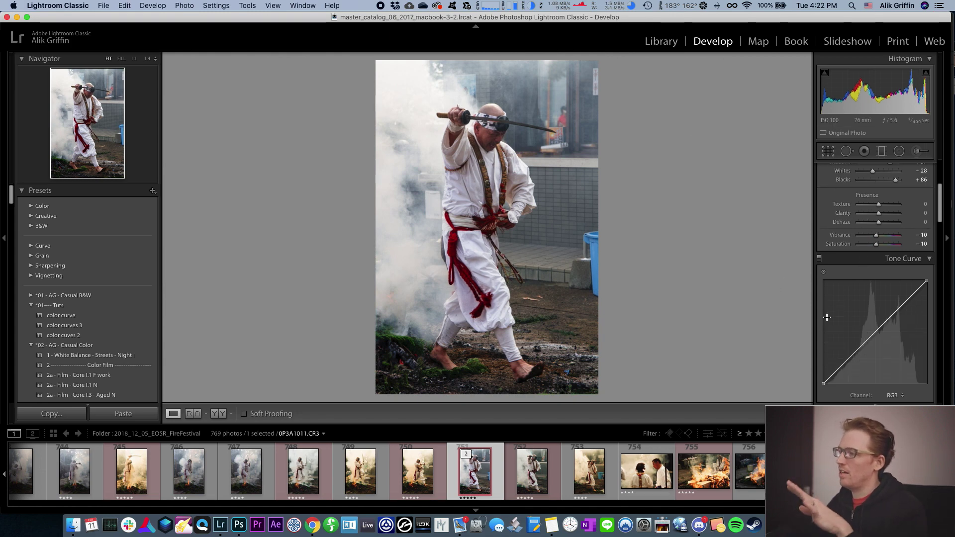
left_click(893, 401)
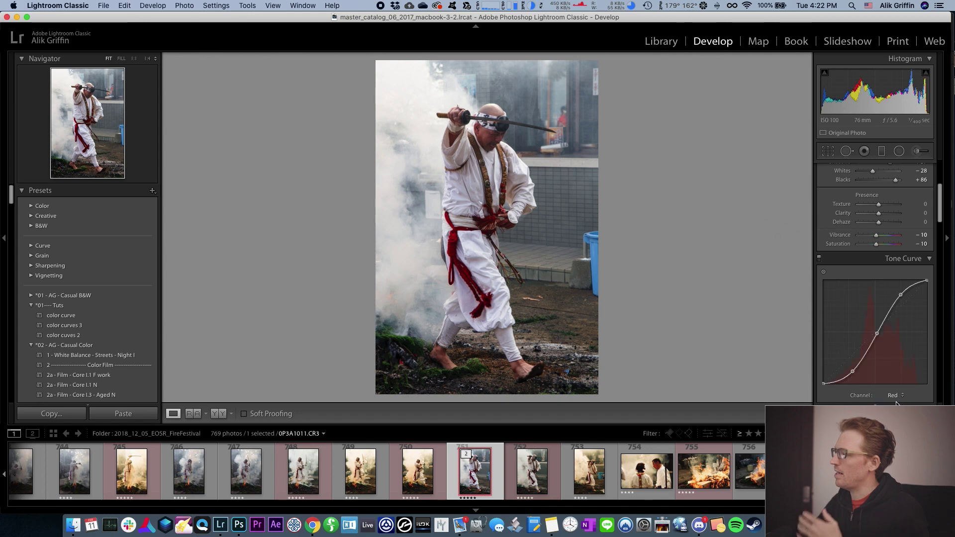
left_click(898, 402)
left_click(897, 397)
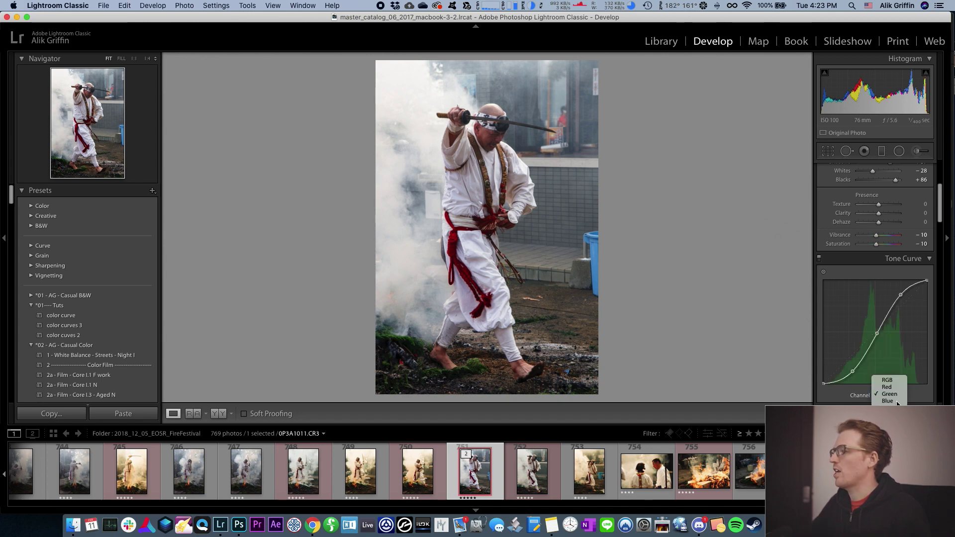
left_click(887, 401)
left_click(891, 395)
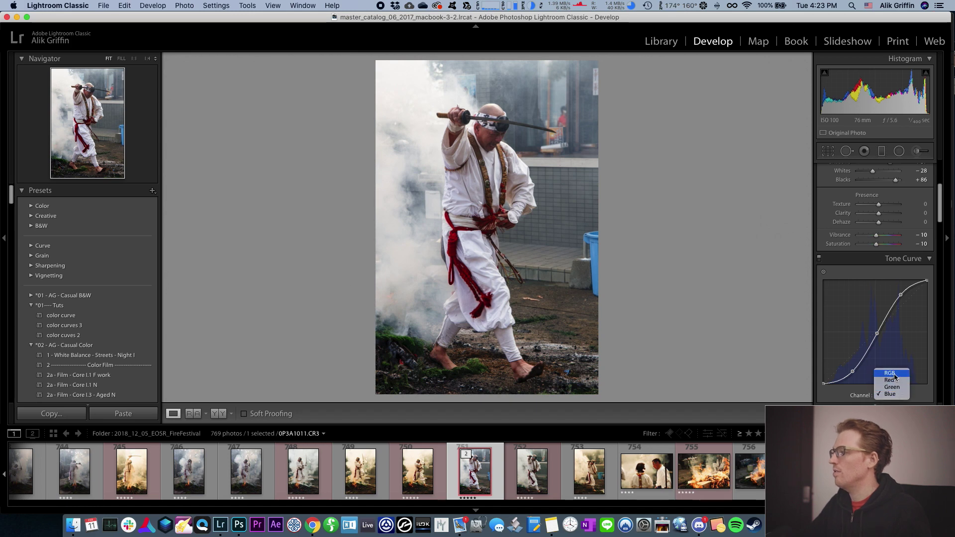
left_click(890, 373)
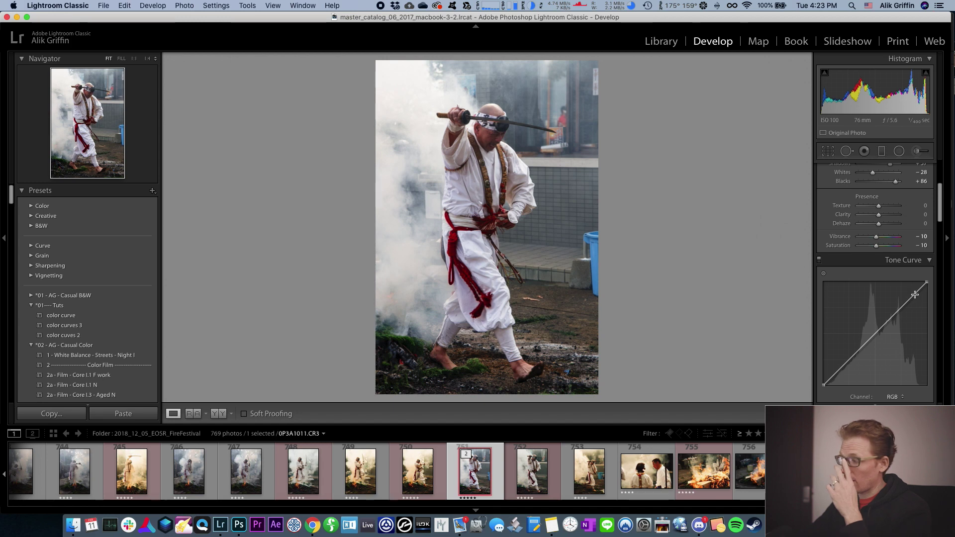
Set Vibrance to −18, Saturation to −19, Shadows to +68 and Blacks to +88, and bring up the Red channel's tone curve
scroll(866, 315, "up", 1)
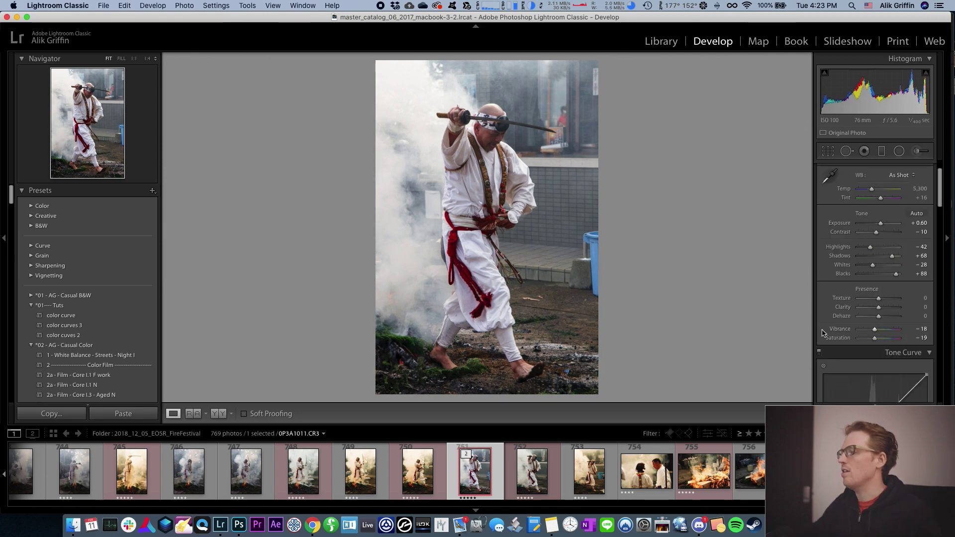
scroll(869, 310, "down", 3)
left_click(893, 339)
left_click(896, 345)
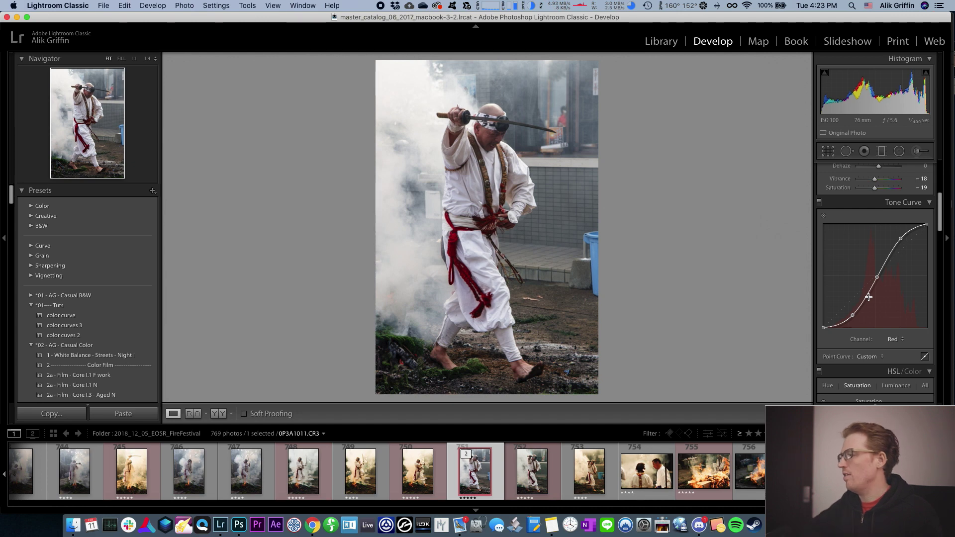
Try adding midtone, shadow and highlight points to the RGB tone curve, and remove them again
left_click(891, 340)
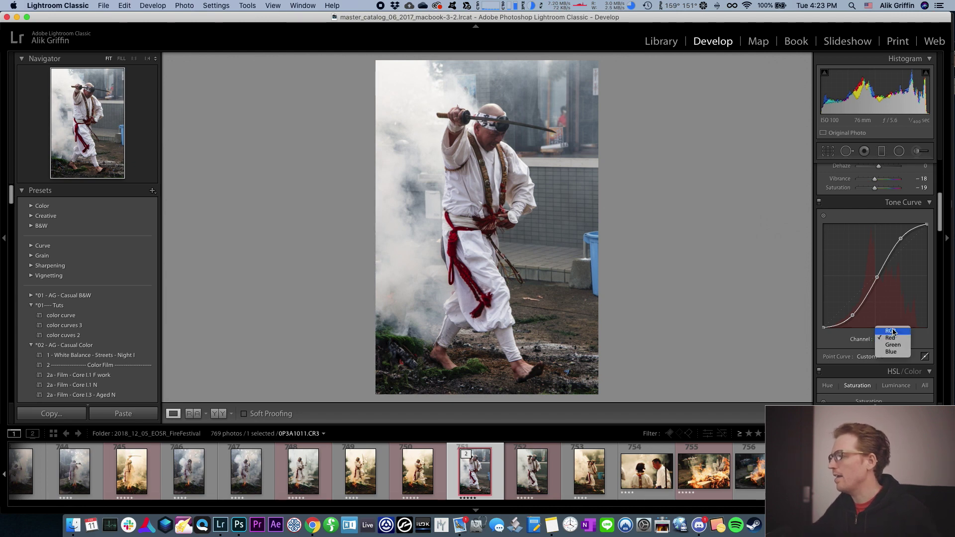
left_click(893, 330)
left_click(875, 275)
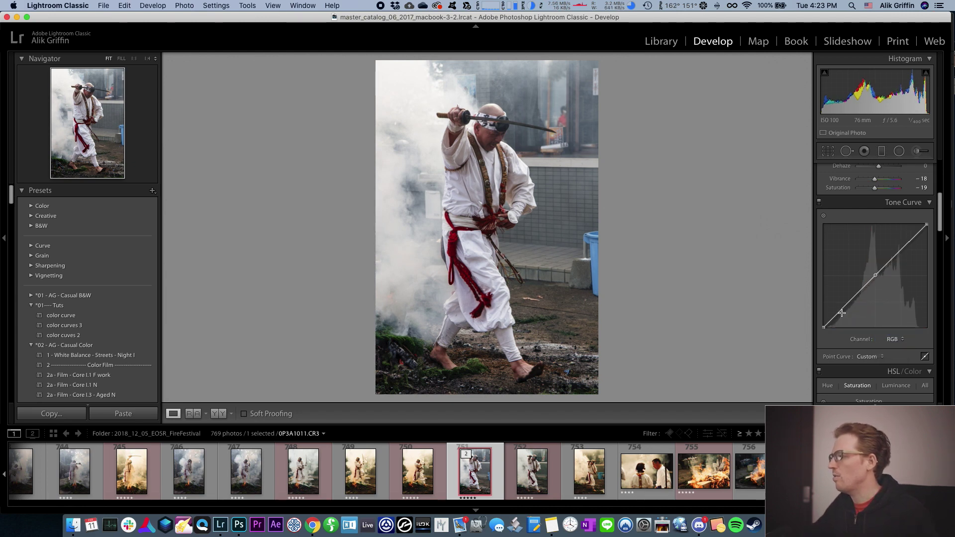
left_click(848, 304)
left_click_drag(848, 303, 845, 301)
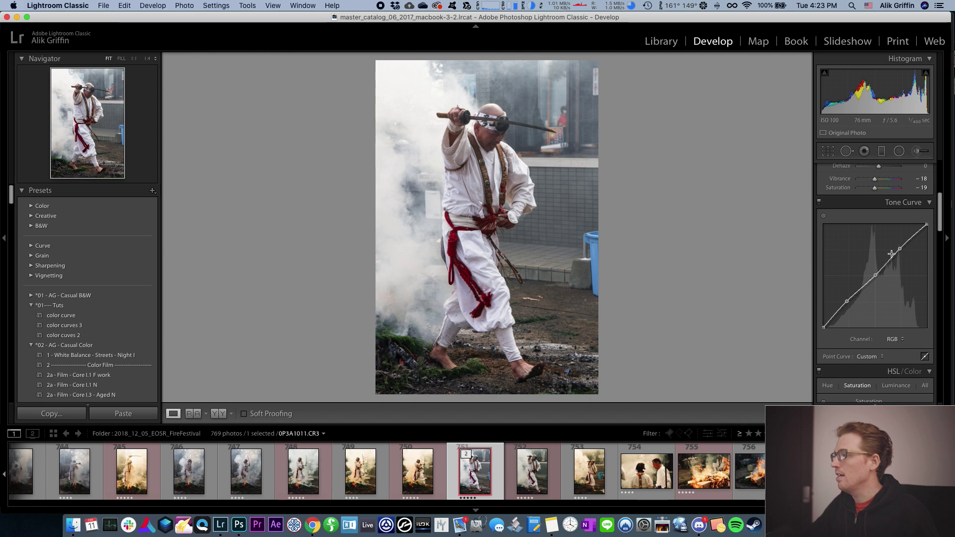
double_click(846, 301)
double_click(899, 248)
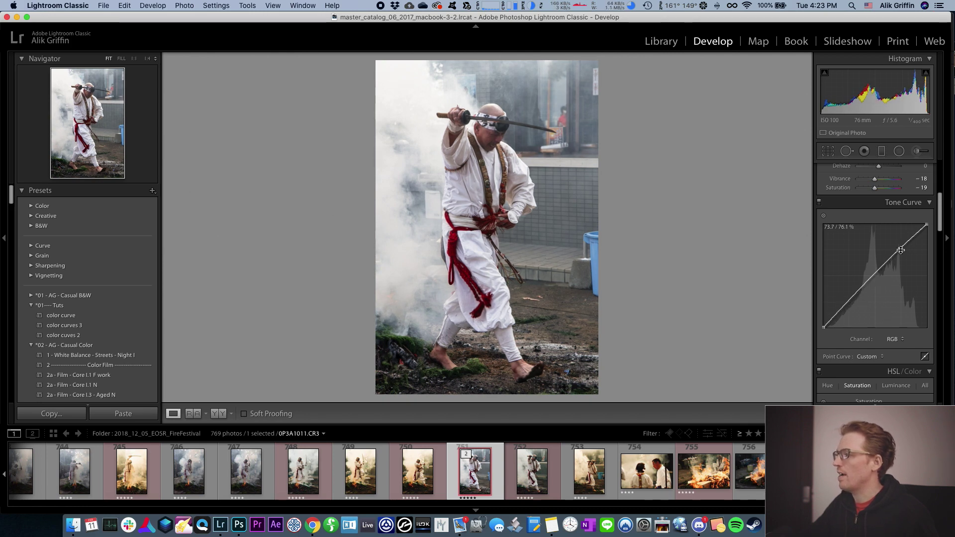
Raise the shadow point and slightly lower the highlight point of the Red tone curve, and check the photo full screen
left_click(900, 340)
left_click(900, 345)
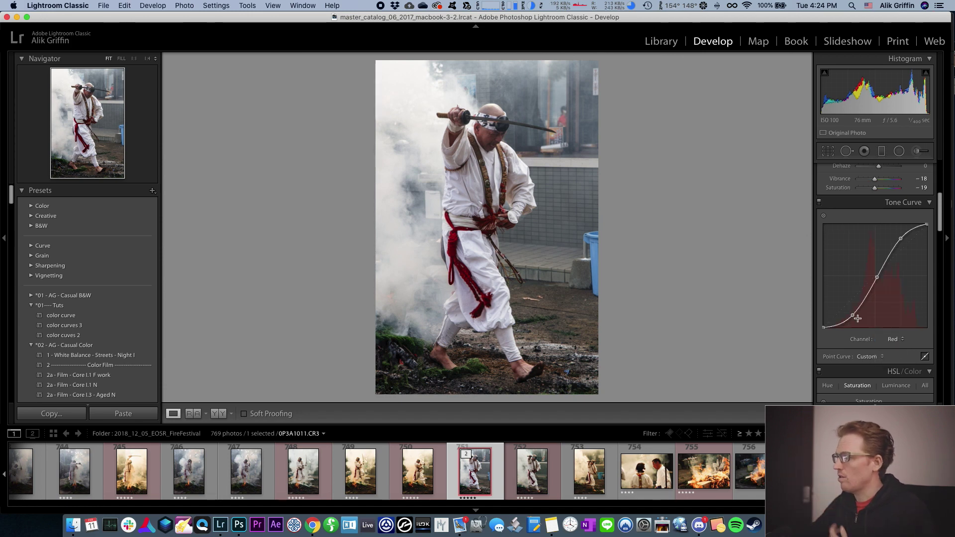
left_click_drag(852, 314, 851, 312)
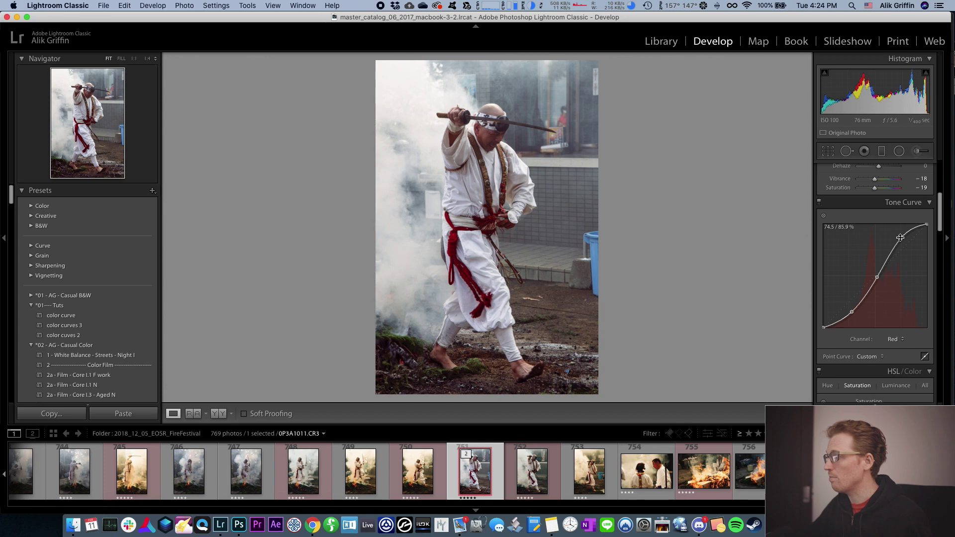
left_click_drag(901, 239, 902, 242)
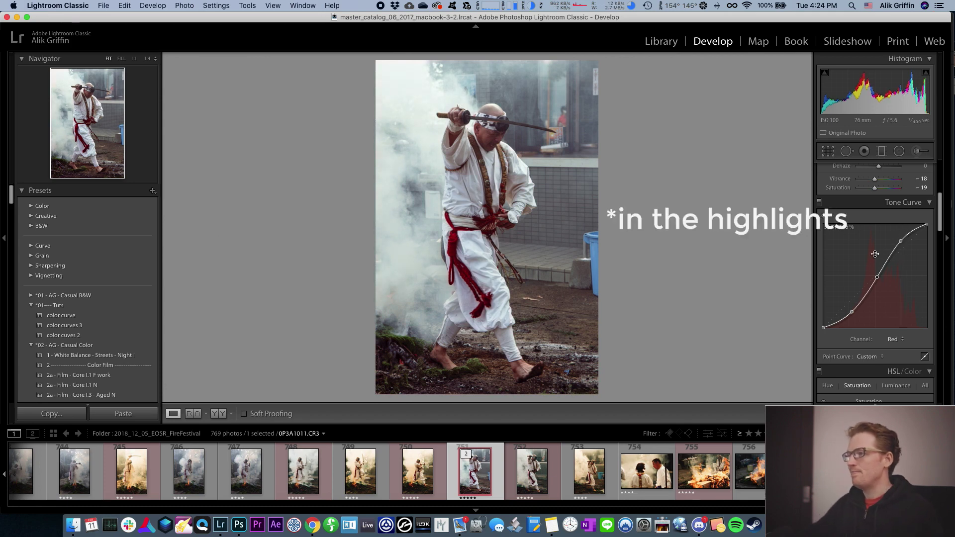
key("f")
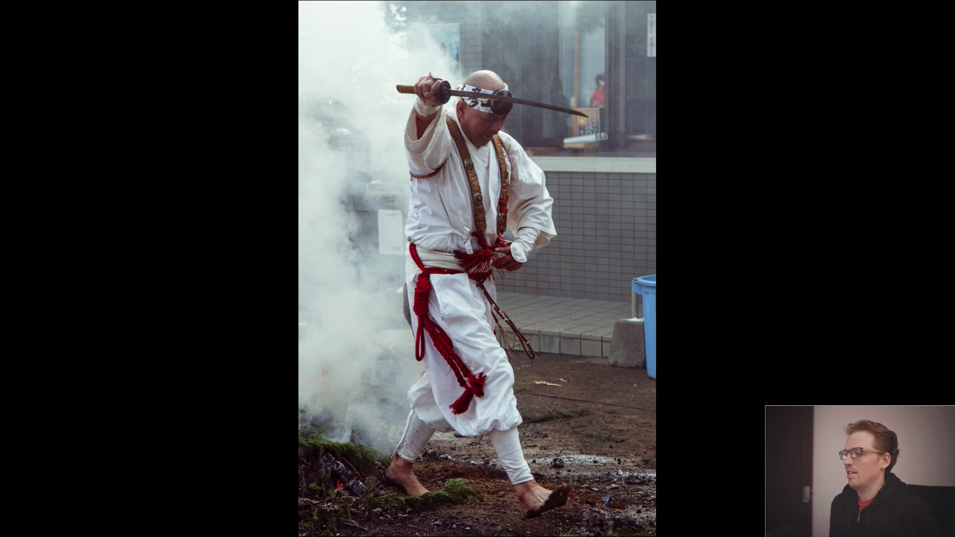
key("f")
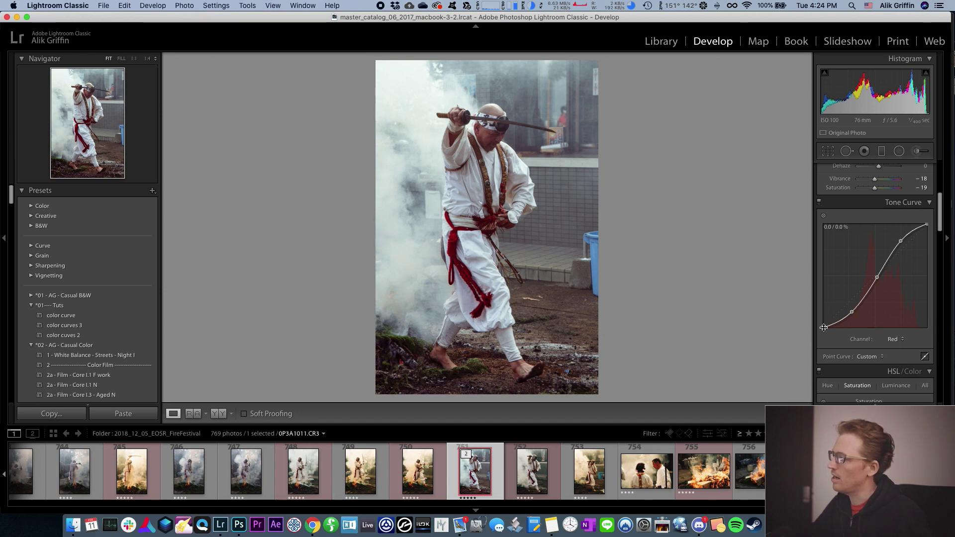
Try lifting the black point of the Red tone curve to about 7.8 % output and shifting it inward along the baseline
mouse_move(823, 327)
left_mouse_down()
mouse_move(819, 316)
mouse_move(835, 329)
mouse_move(812, 321)
left_mouse_up()
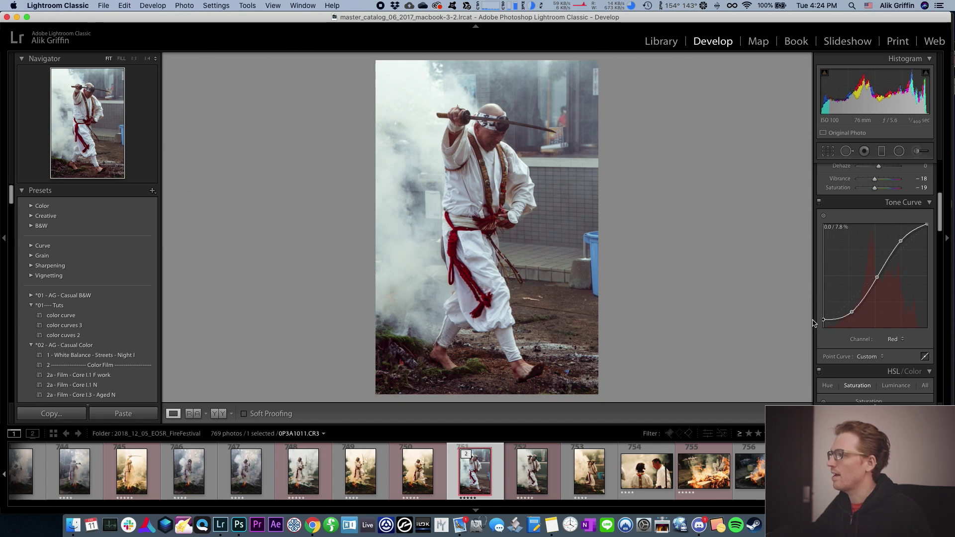
left_click_drag(814, 324, 829, 333)
Try raising the shadow points of the Blue and Green tone curves, and undo back through the Red black point change
left_click(895, 339)
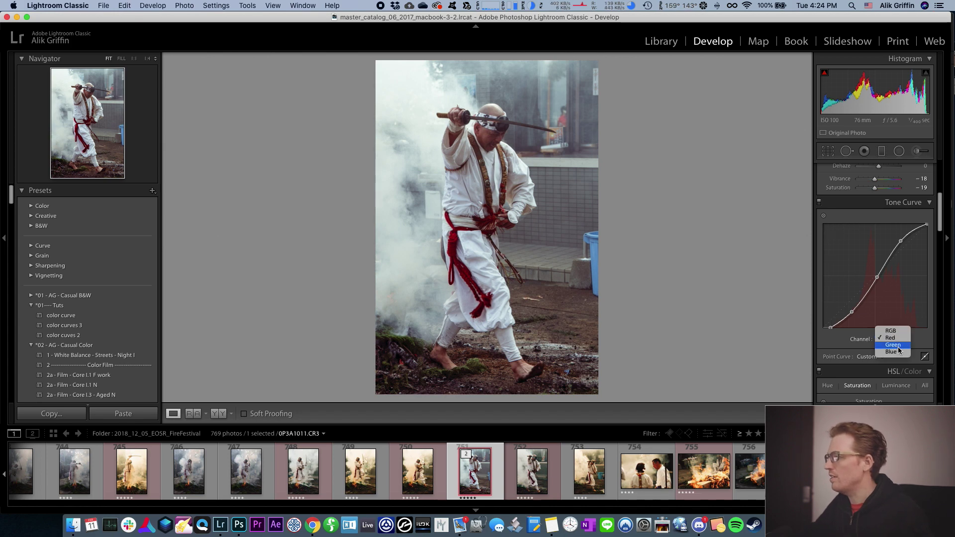
left_click(900, 356)
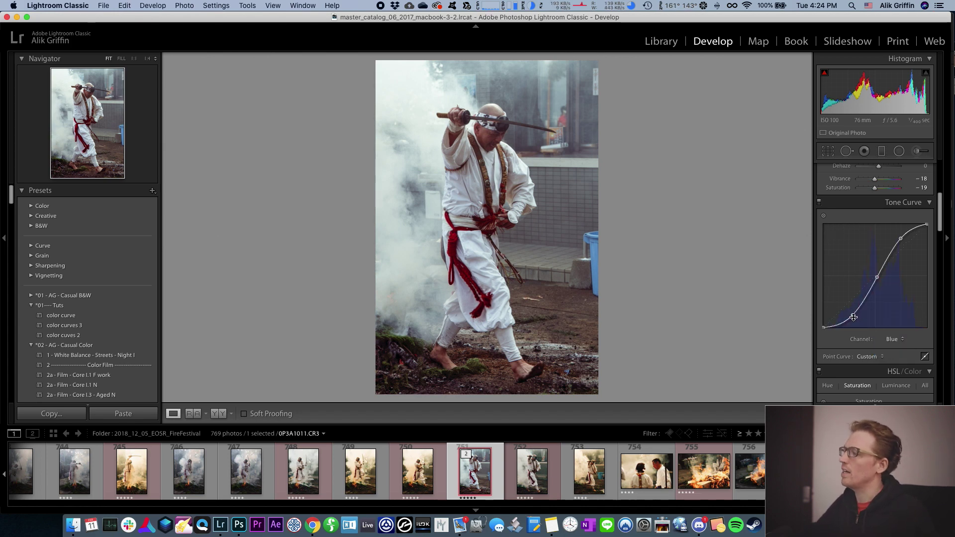
left_click_drag(853, 319, 852, 317)
left_click(891, 339)
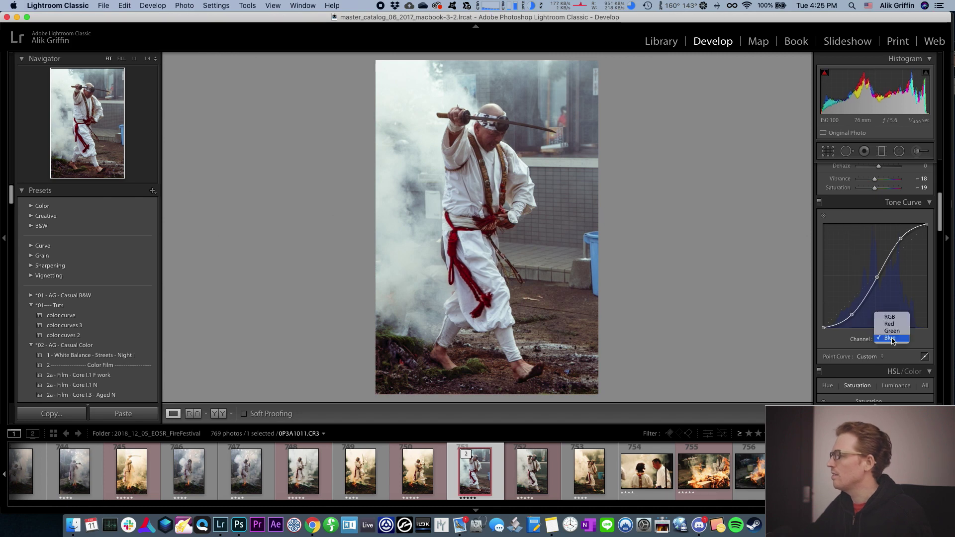
left_click(892, 331)
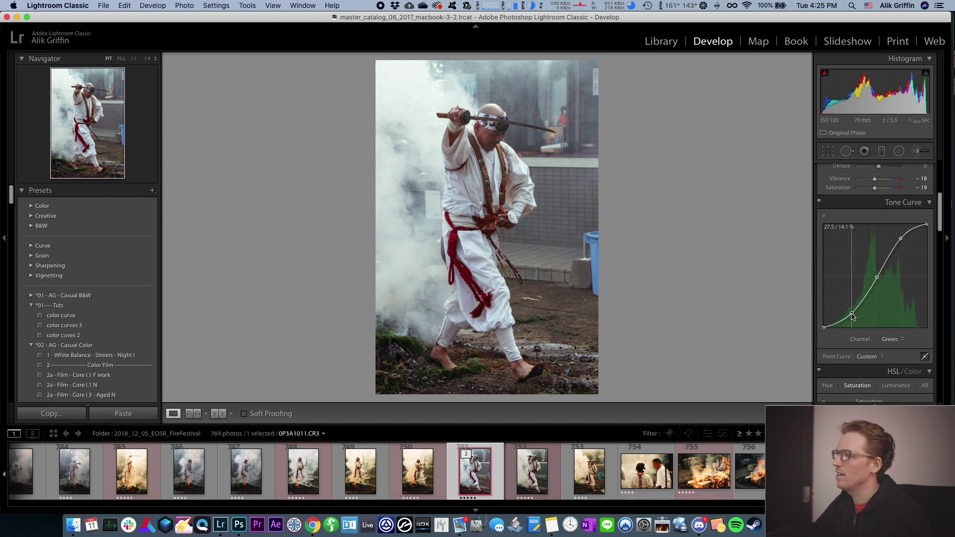
left_click_drag(876, 277, 876, 277)
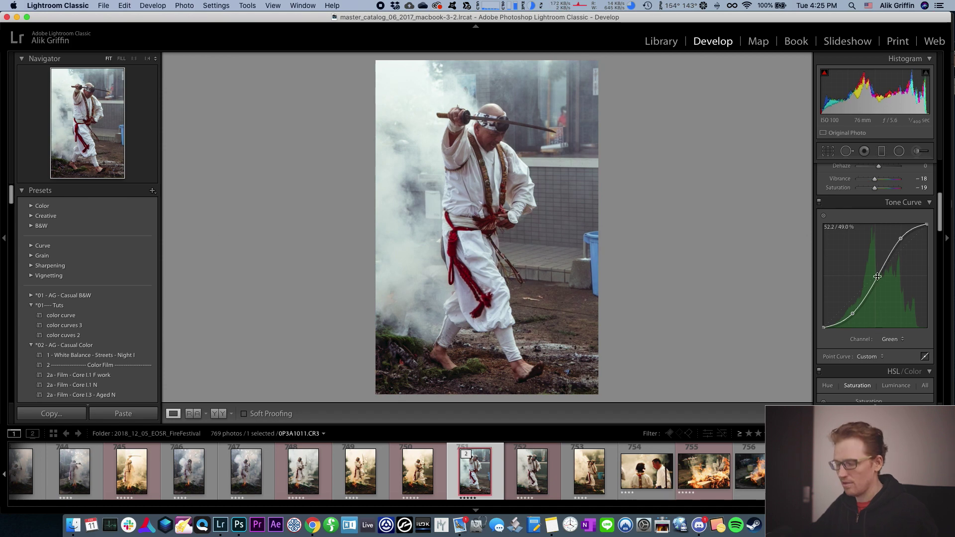
key("super+z")
key("super+z")
Anchor the midtones and shadows of the RGB tone curve and add a lifted point near the blacks at about 8.6 / 10.6 %
left_click(892, 339)
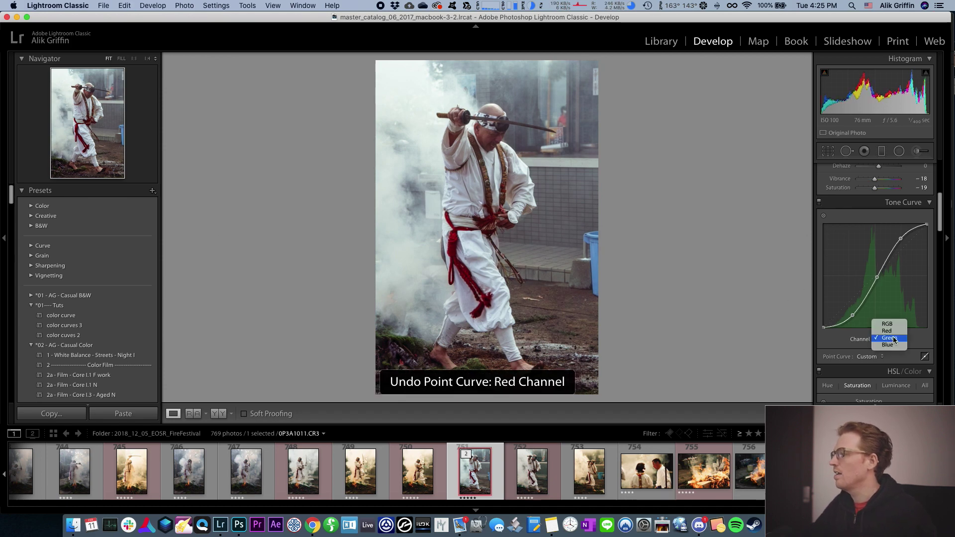
left_click(894, 324)
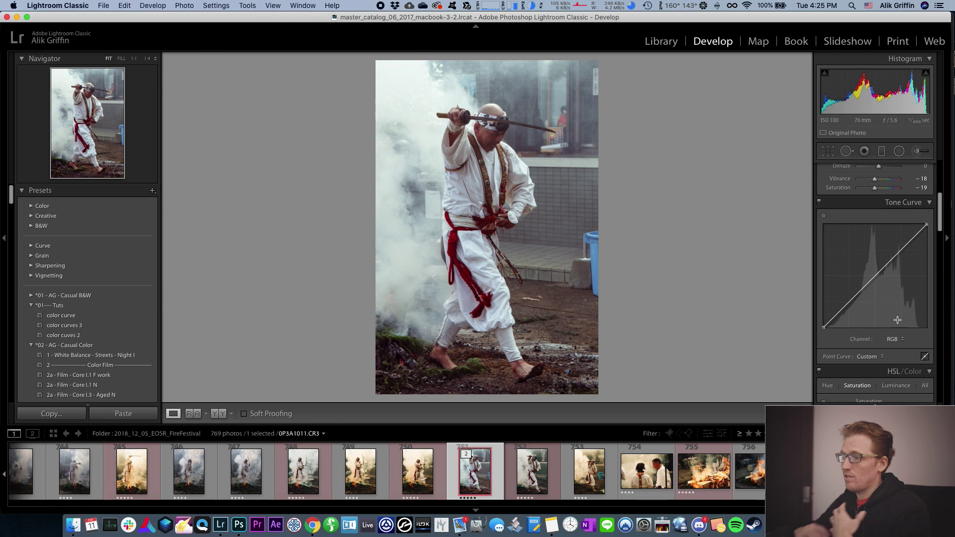
left_click_drag(874, 273, 831, 317)
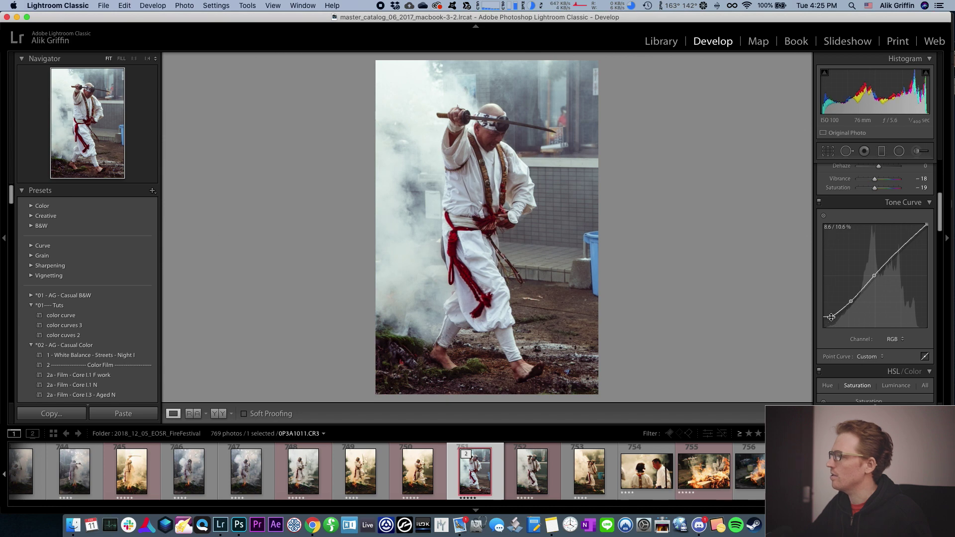
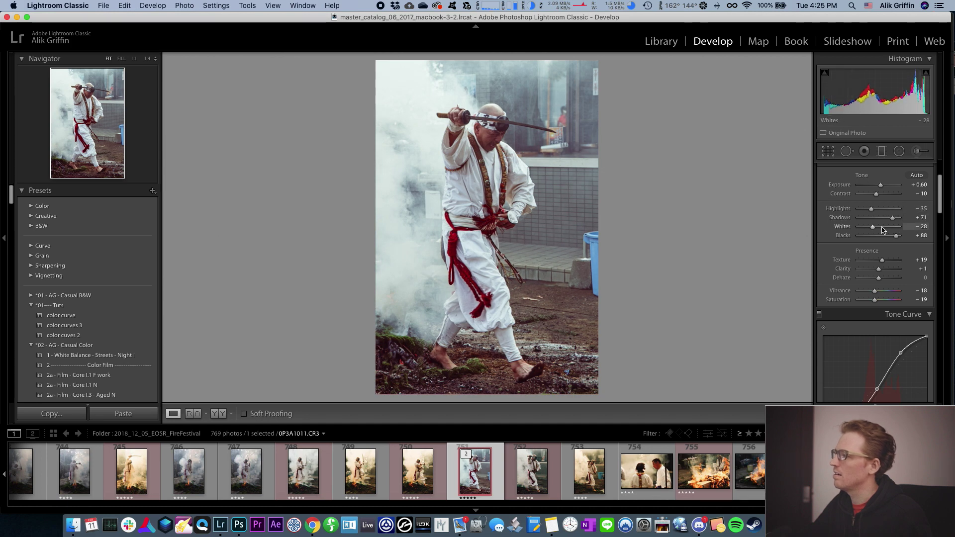
Set Contrast to −18 and Whites to −22 in the basic tone adjustments
left_click_drag(876, 194, 875, 195)
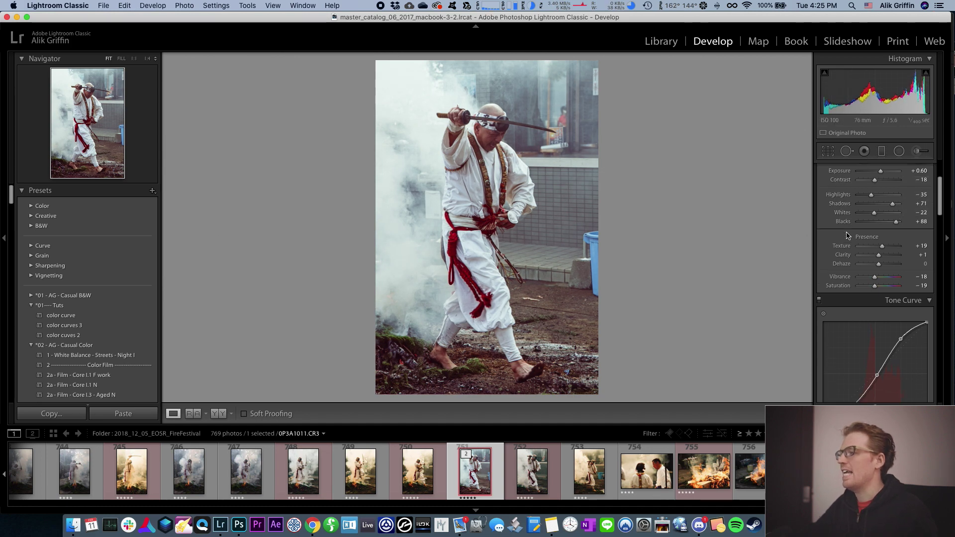
Try adding saturation to the shadows in Split Toning
scroll(854, 318, "down", 10)
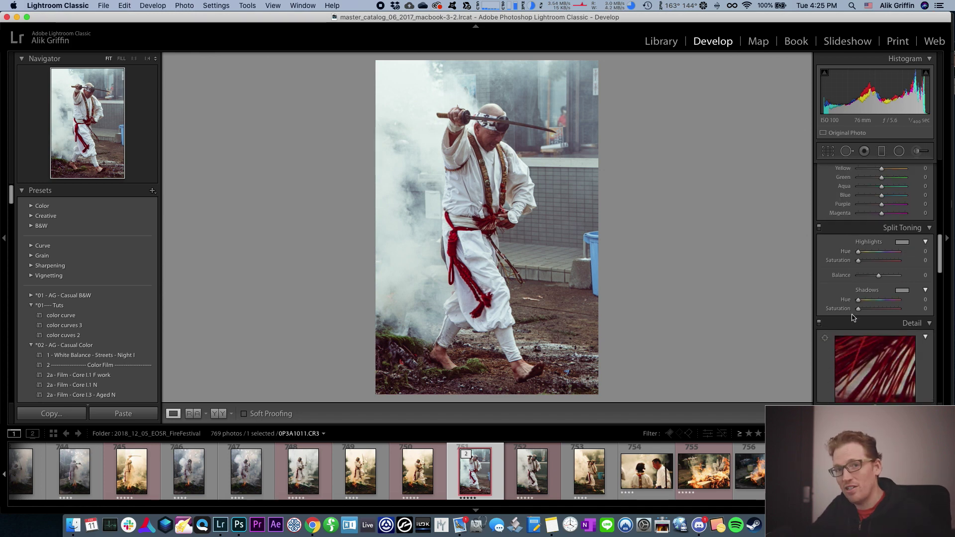
scroll(881, 313, "up", 3)
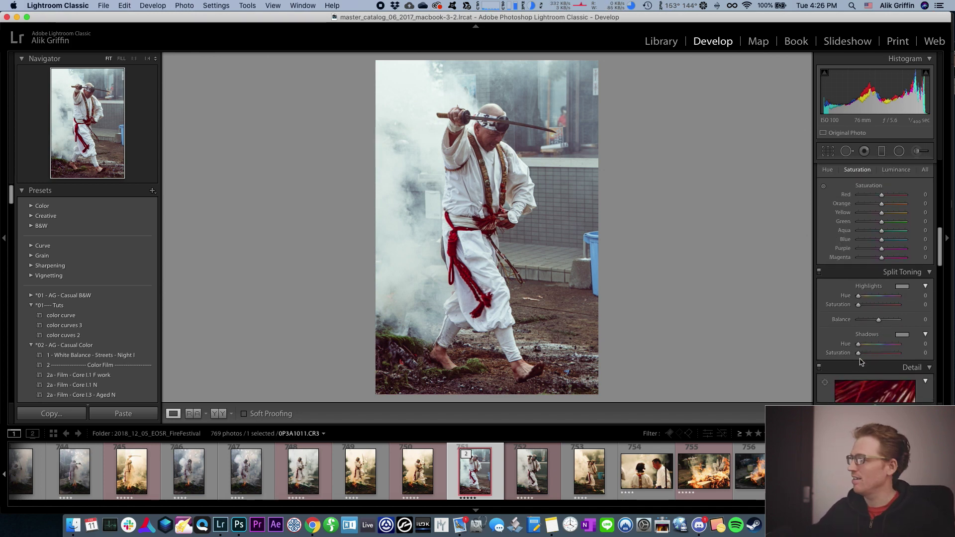
left_click_drag(859, 353, 859, 353)
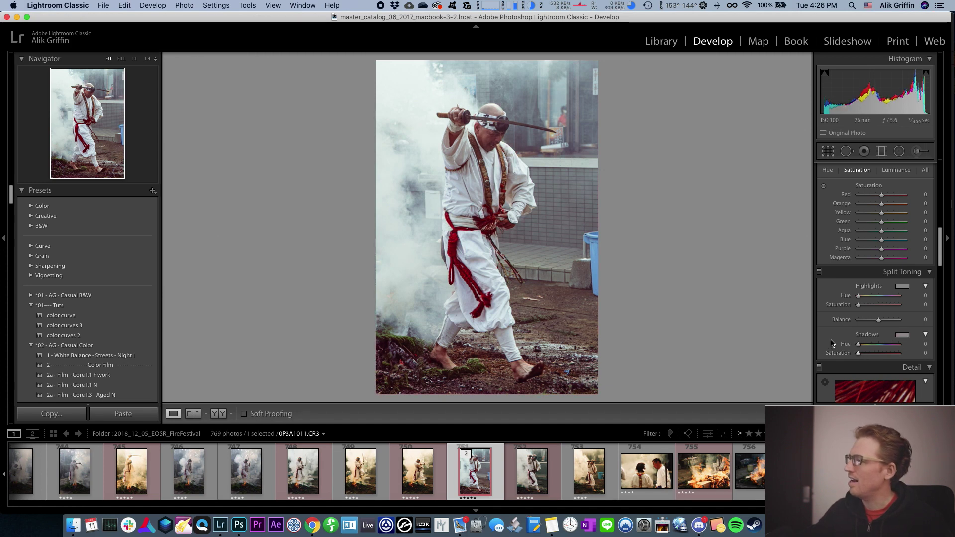
scroll(835, 346, "up", 2)
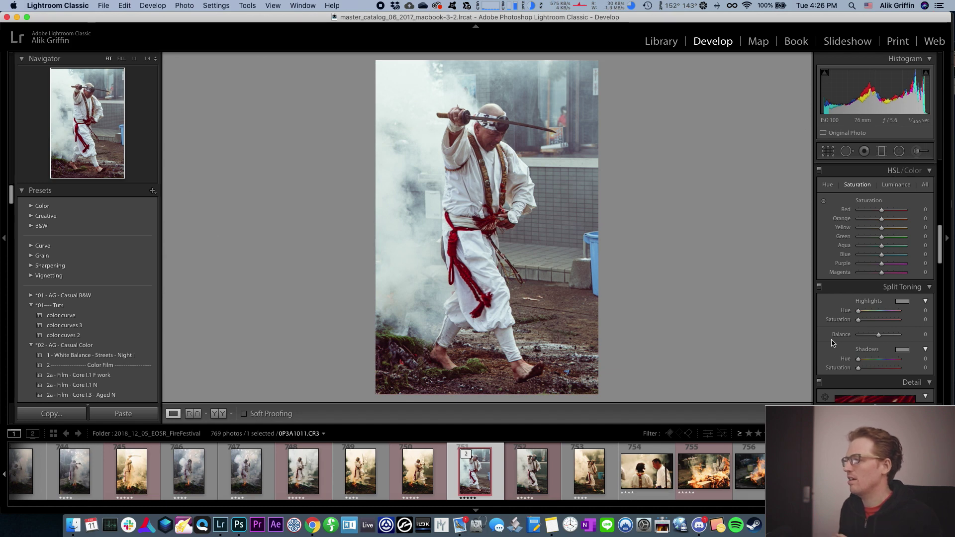
Add a lifted point near the black end of the Red tone curve to fade the deepest reds
scroll(833, 340, "up", 10)
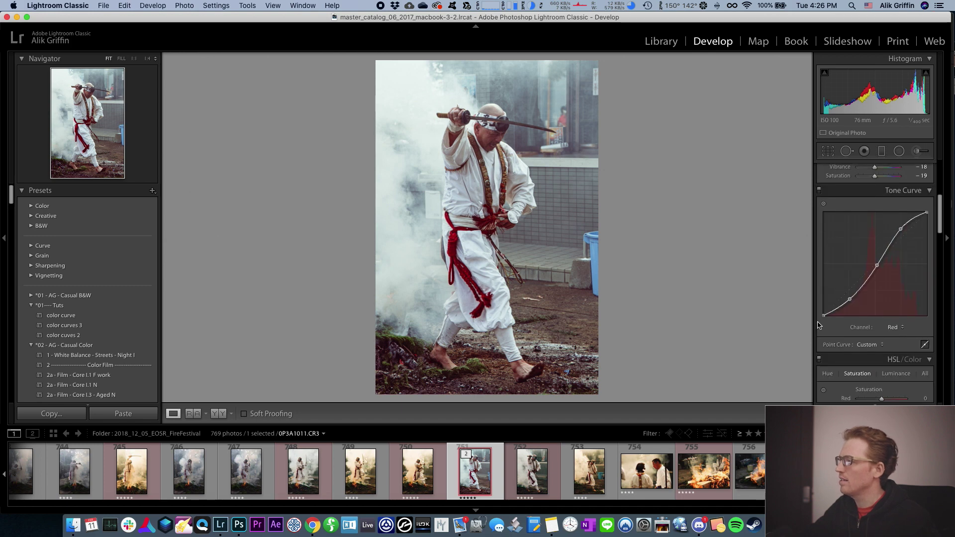
left_click_drag(822, 315, 834, 307)
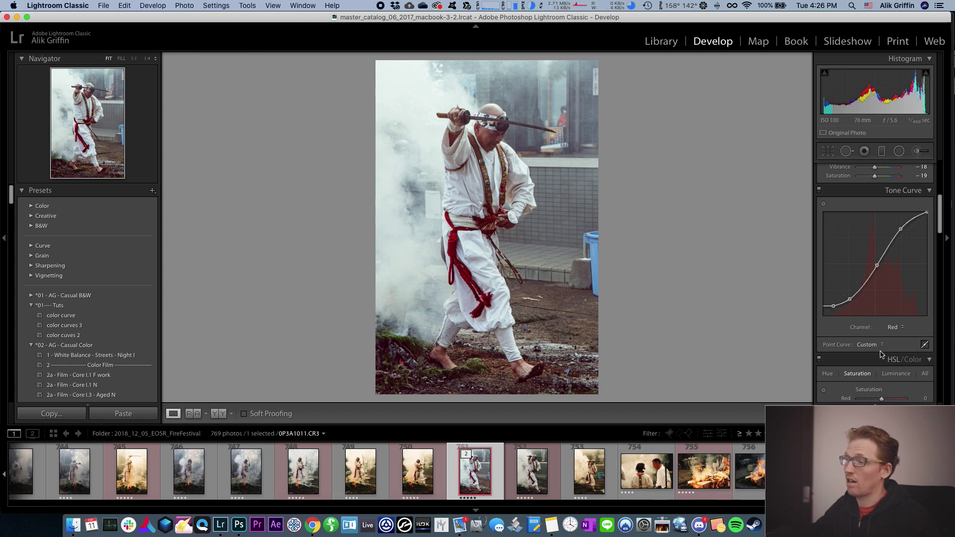
Split-tone the photo with Highlights at Hue 201, Saturation 3 and Shadows at Hue 7, Saturation 3
scroll(888, 362, "down", 5)
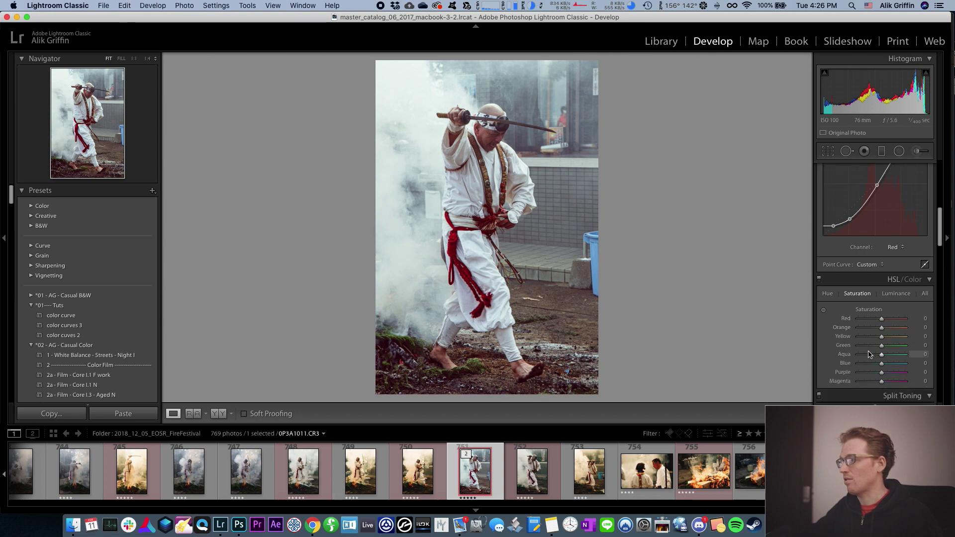
scroll(857, 353, "down", 2)
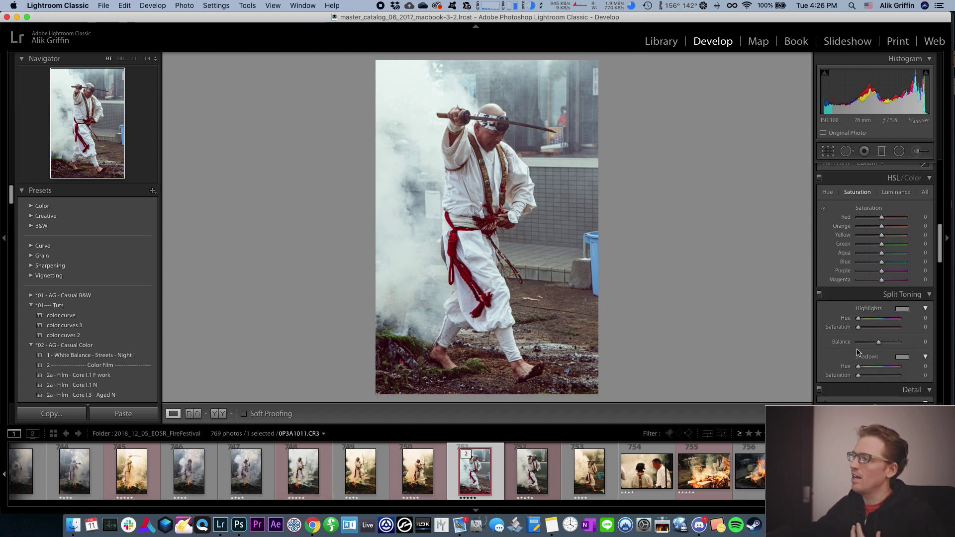
scroll(856, 352, "down", 1)
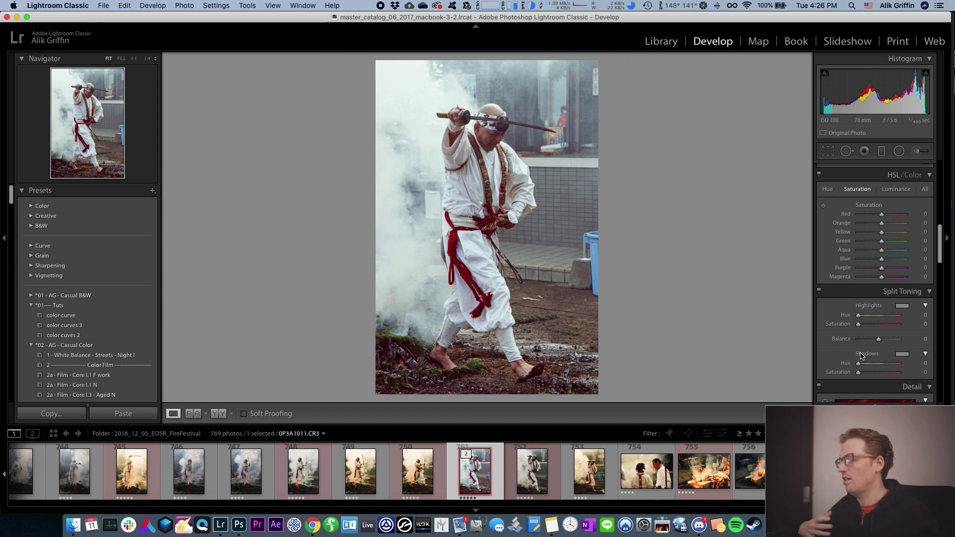
left_click_drag(858, 372, 861, 374)
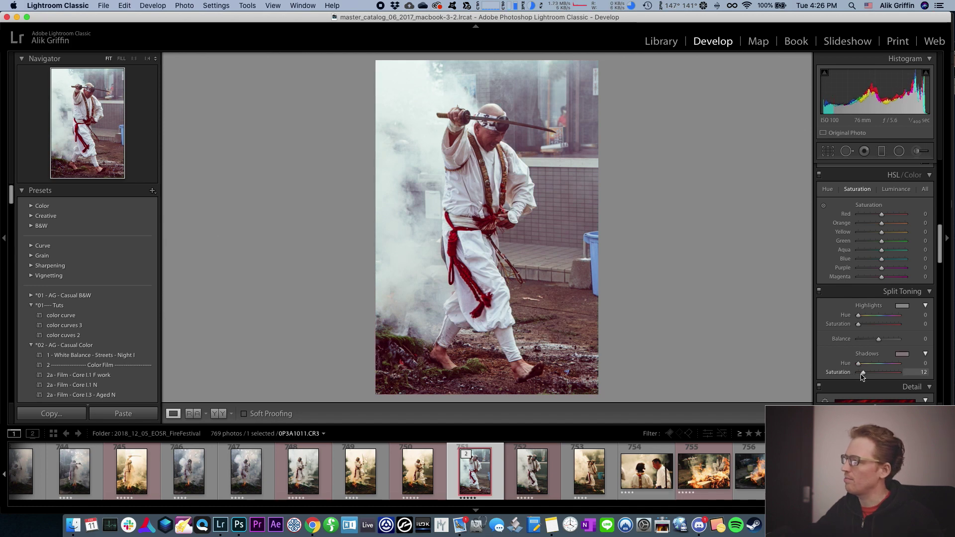
left_click_drag(858, 364, 860, 374)
mouse_move(858, 315)
left_mouse_down()
mouse_move(880, 316)
mouse_move(860, 328)
left_mouse_up()
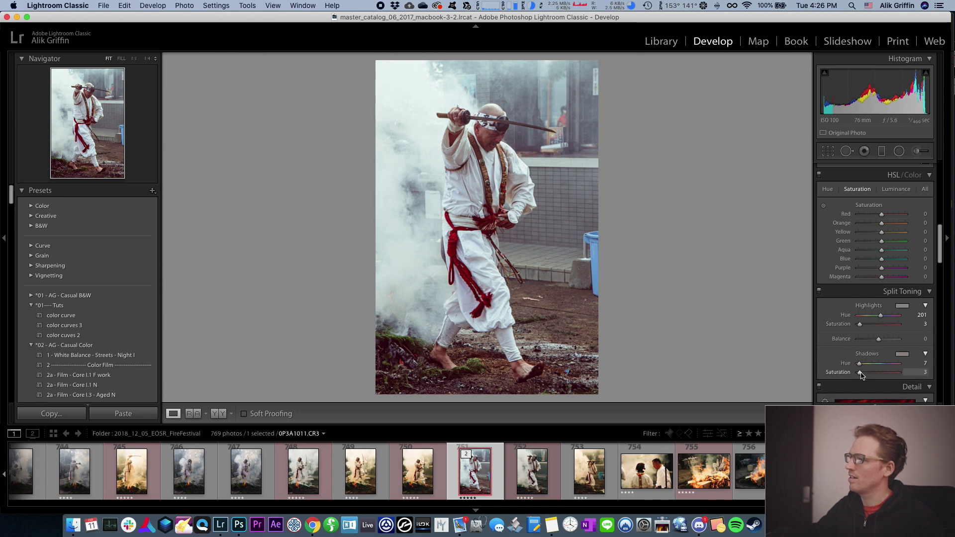
Fine-tune the two shadow points near the black end of the Red tone curve
scroll(858, 330, "up", 5)
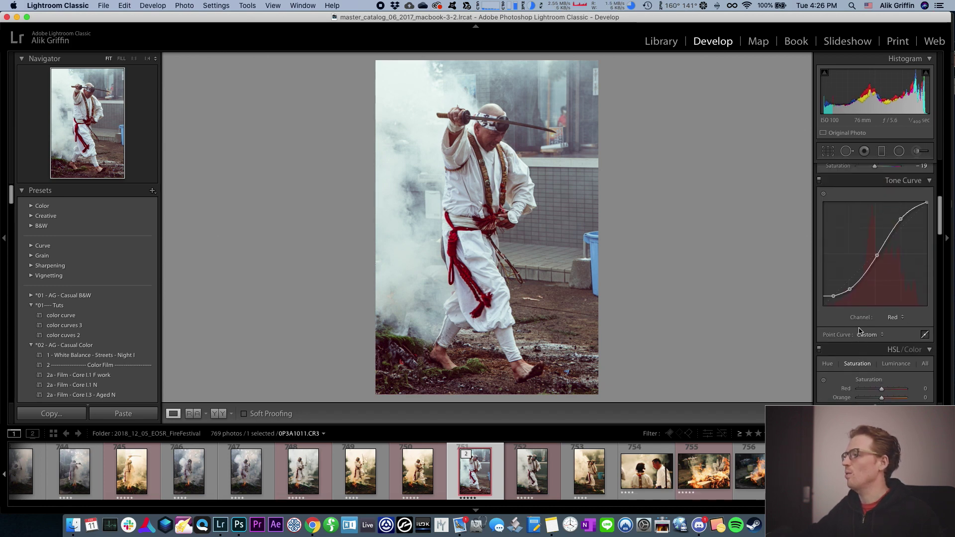
left_click(849, 298)
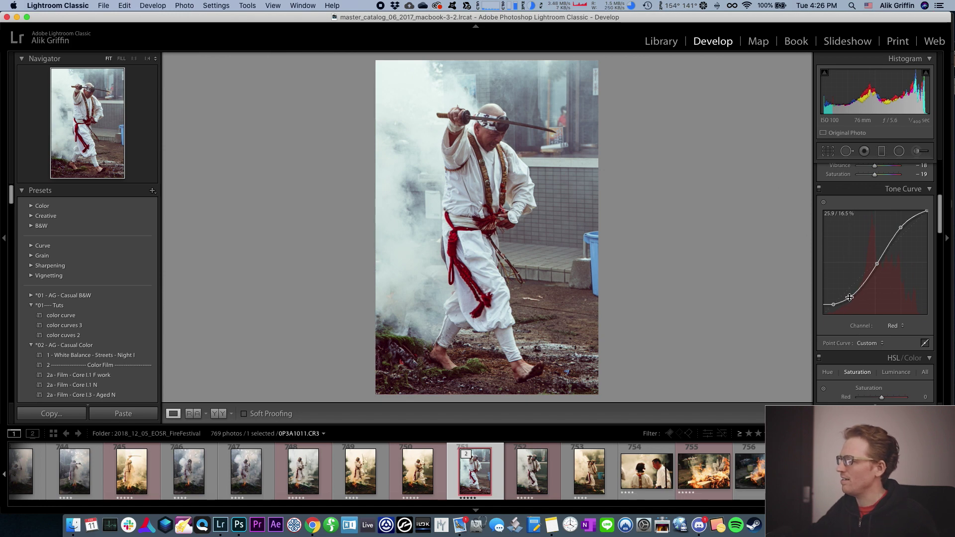
left_click_drag(833, 305, 832, 305)
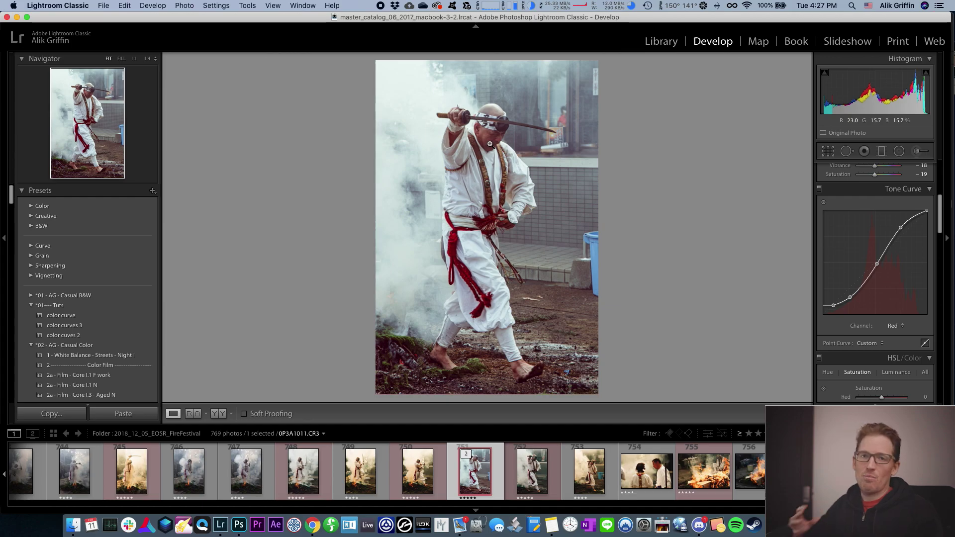
Examine the toned photo full screen and at close zoom, checking the face, robe and red cords
key("f")
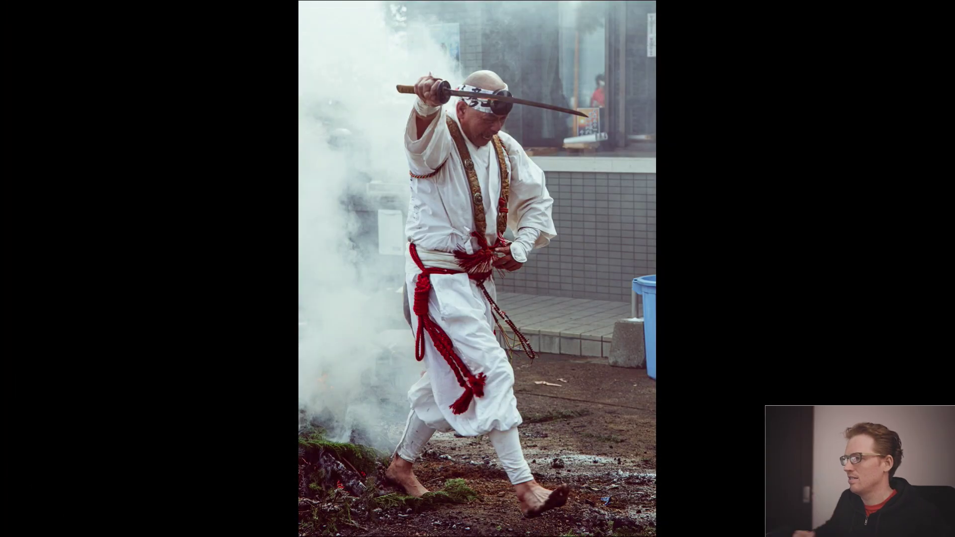
left_click(545, 180)
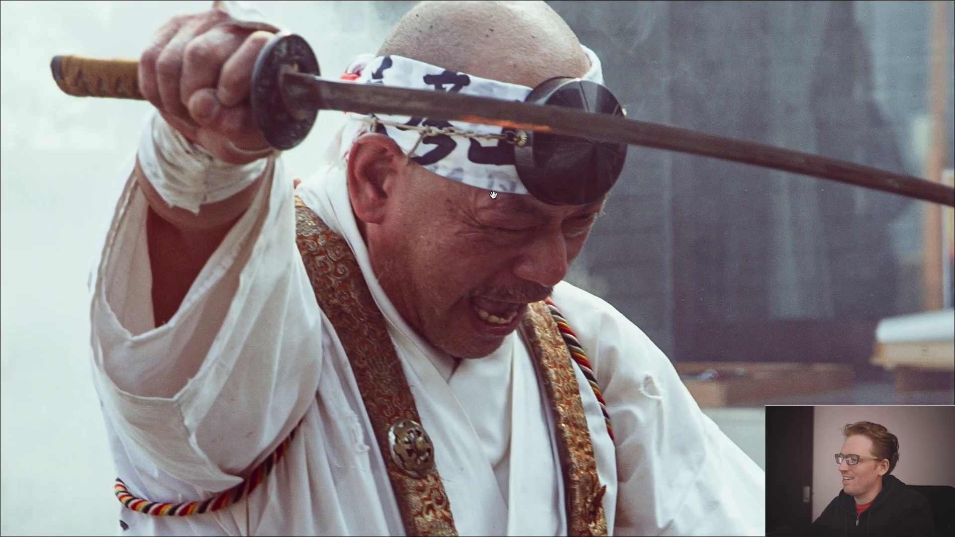
left_click_drag(477, 247, 462, 228)
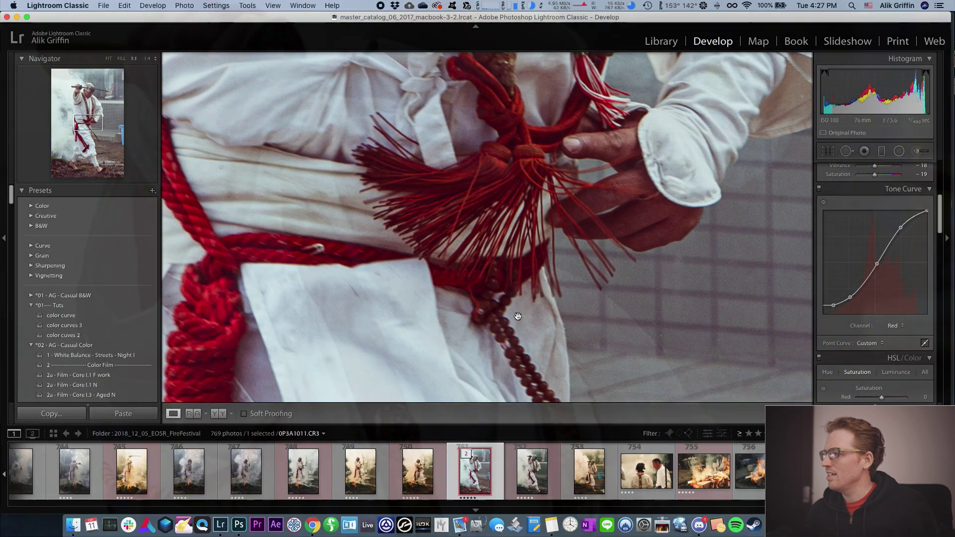
left_click(565, 268)
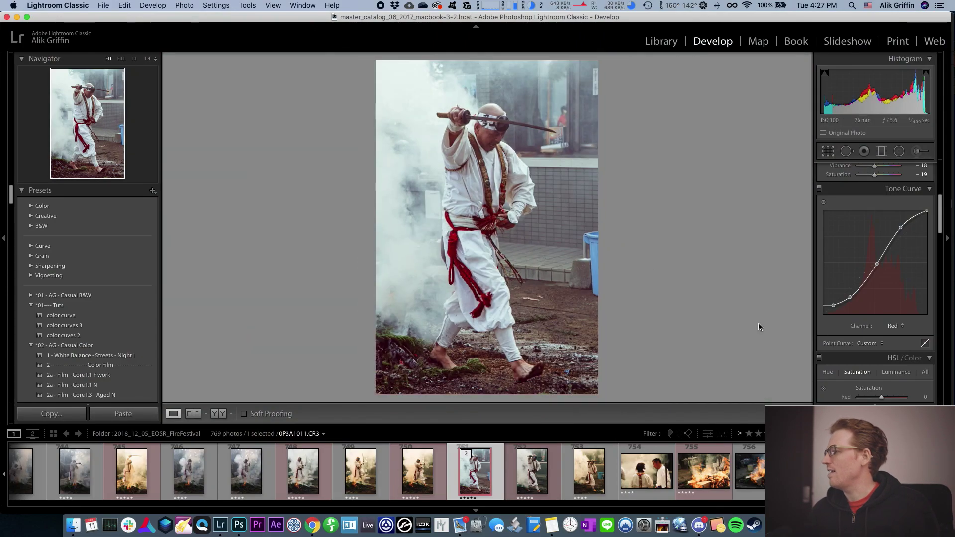
Add film grain to the photo with Amount 16, Size 33 and Roughness 93, judging it on the zoomed-in face
scroll(860, 343, "down", 5)
scroll(860, 347, "down", 4)
left_click(865, 374)
left_click(499, 140)
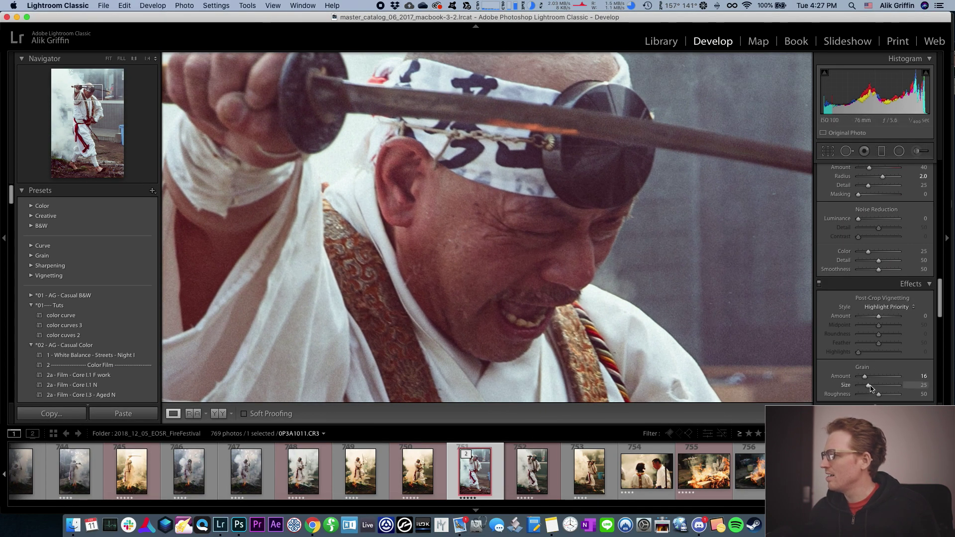
left_click_drag(870, 387, 895, 396)
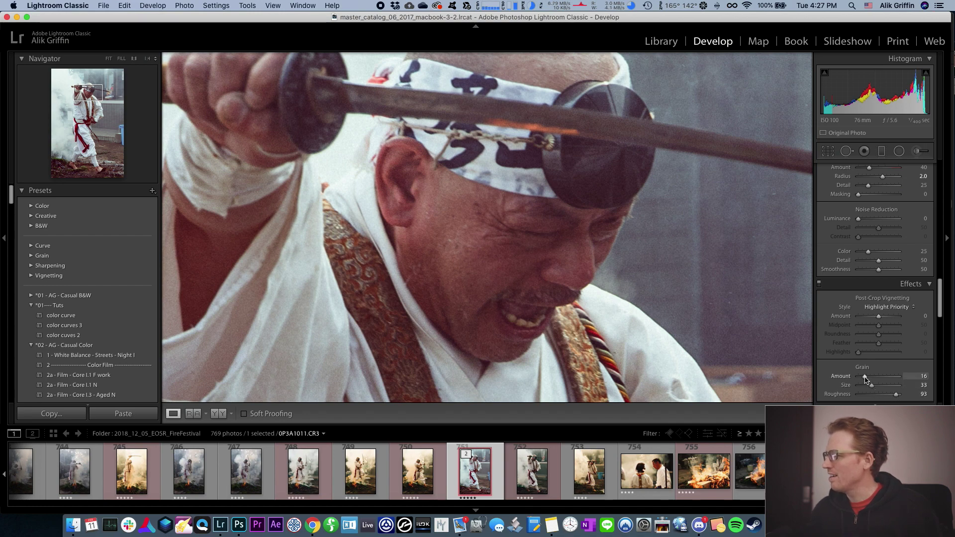
key("z")
key("super+2")
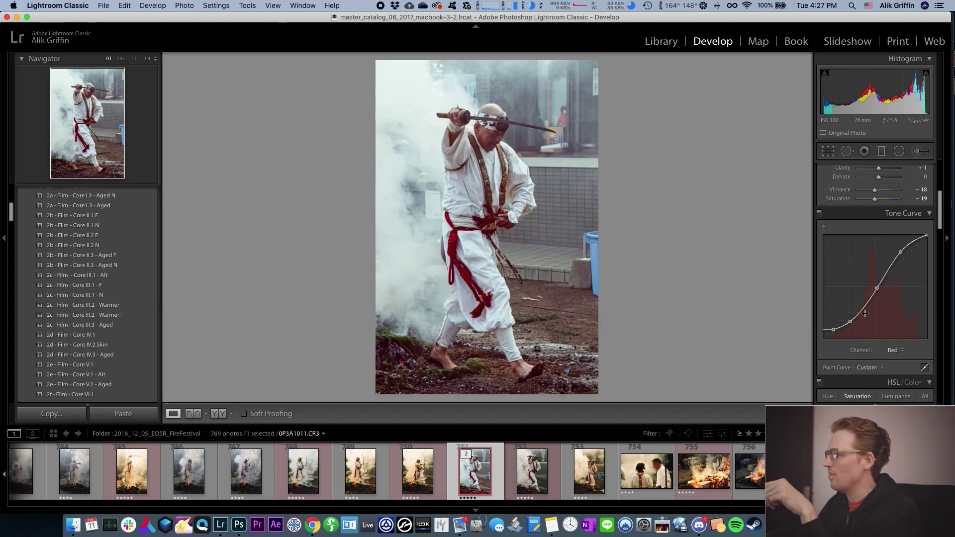
Try the presets 2c - Film - Core III.2 - Warmer+ and 2b - Film - Core II.1 F on the photo
mouse_move(837, 304)
left_mouse_down()
mouse_move(825, 310)
mouse_move(850, 298)
left_mouse_up()
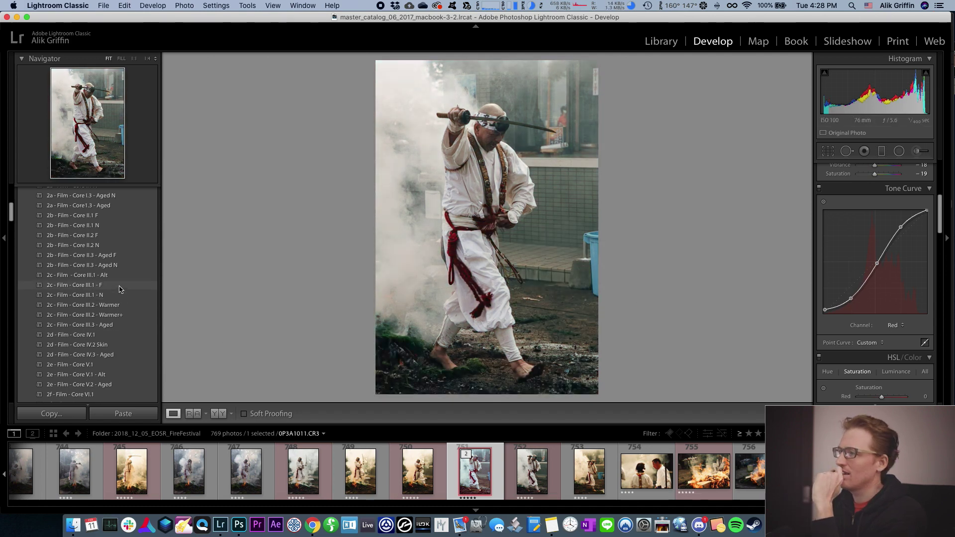
left_click(123, 316)
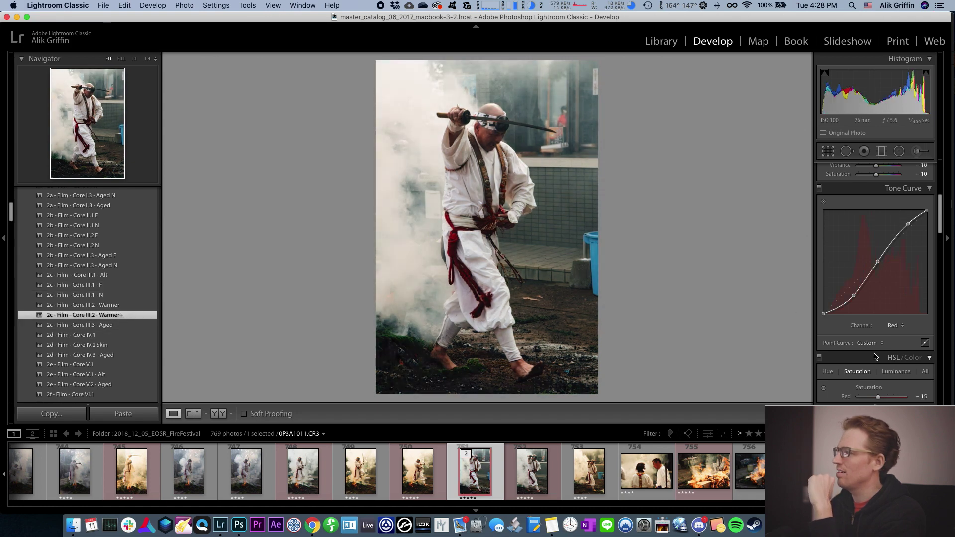
scroll(867, 248, "up", 5)
left_click_drag(883, 249, 882, 220)
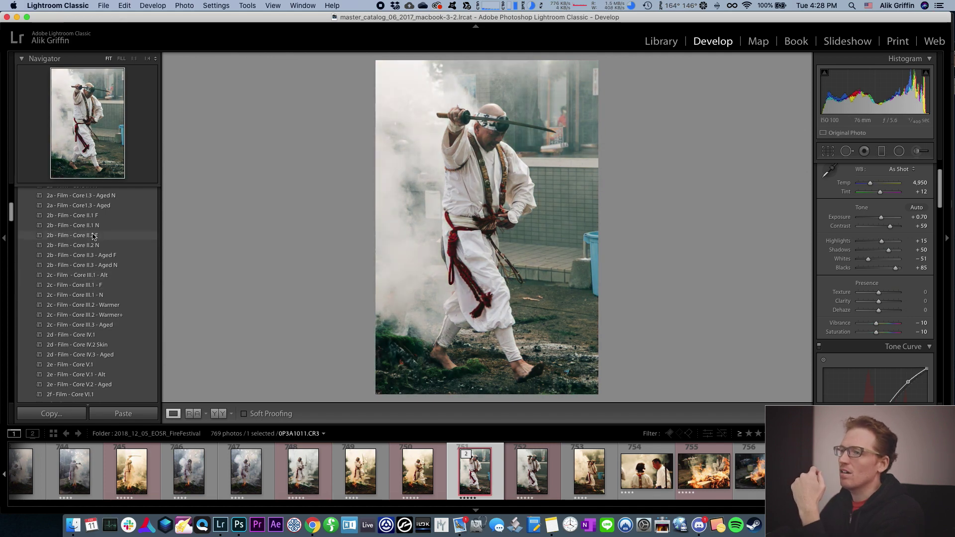
left_click(93, 216)
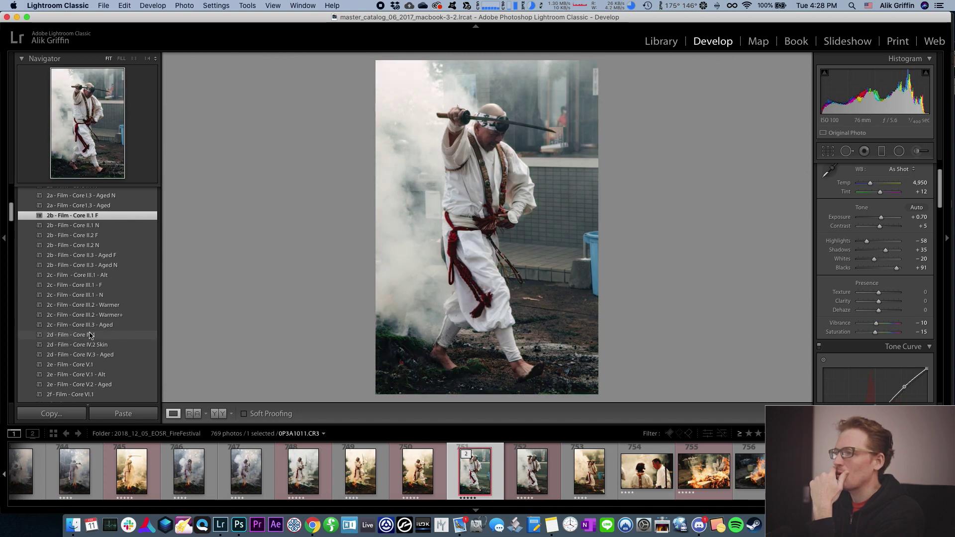
Apply the preset 2g - Film - Core VII.2 - Aged N and set Exposure to +0.85 and Contrast to +16
scroll(90, 336, "down", 5)
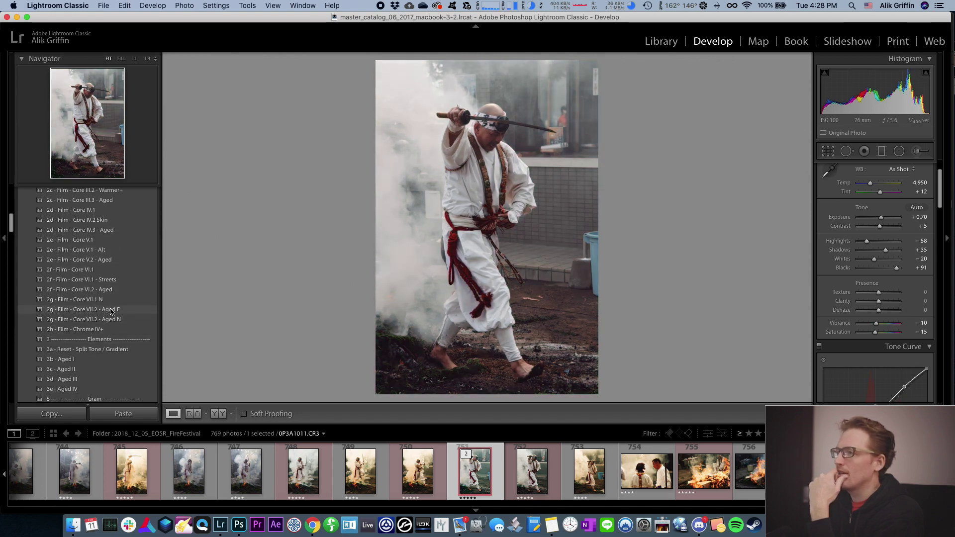
left_click(110, 319)
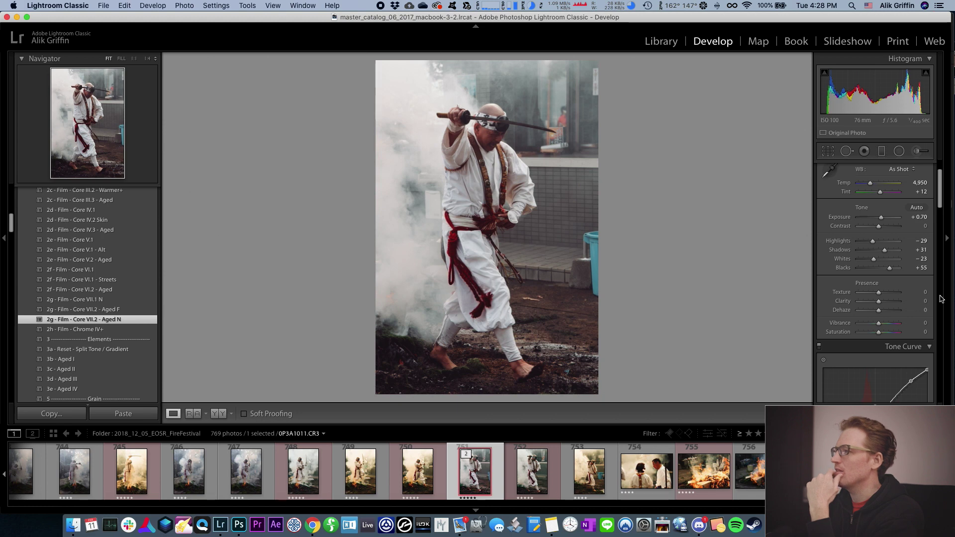
scroll(883, 285, "up", 3)
left_click(883, 269)
left_click_drag(879, 274, 882, 276)
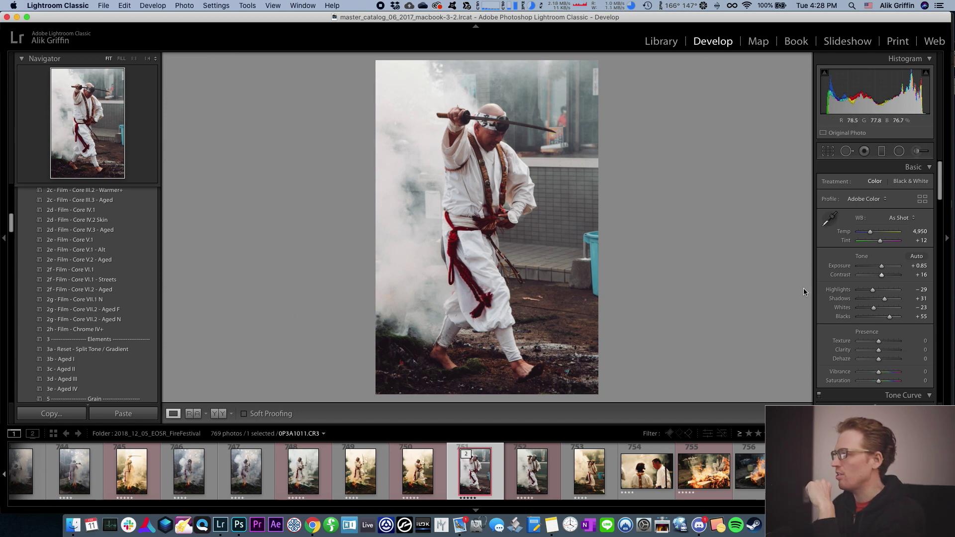
left_click(895, 394)
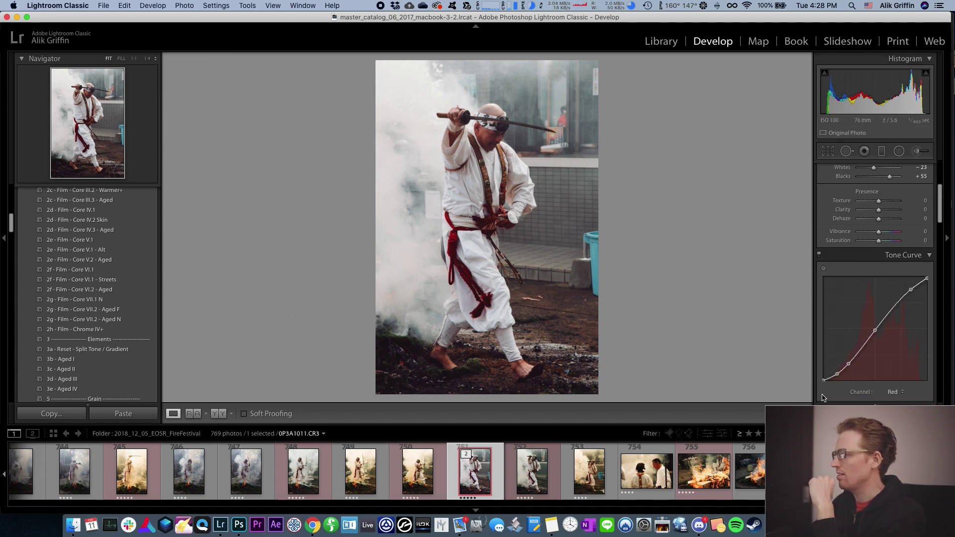